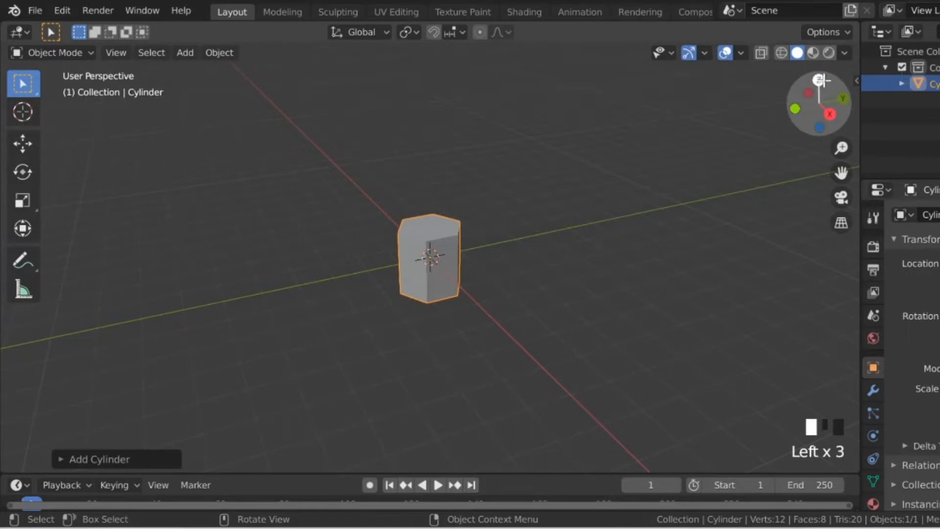
Rotate the hexagonal cylinder 90 degrees about the X axis, working from the top view.
click(818, 79)
key(r)
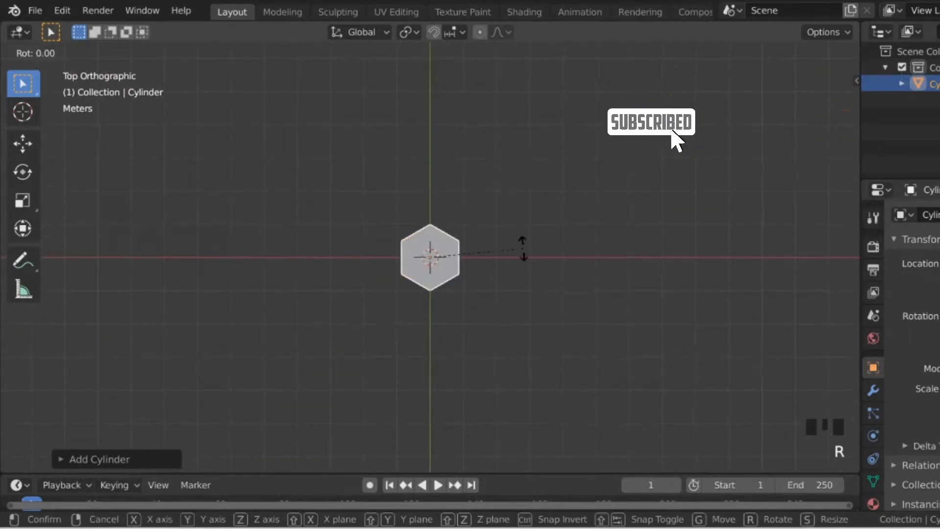
key(x)
key(9)
key(0)
key(Return)
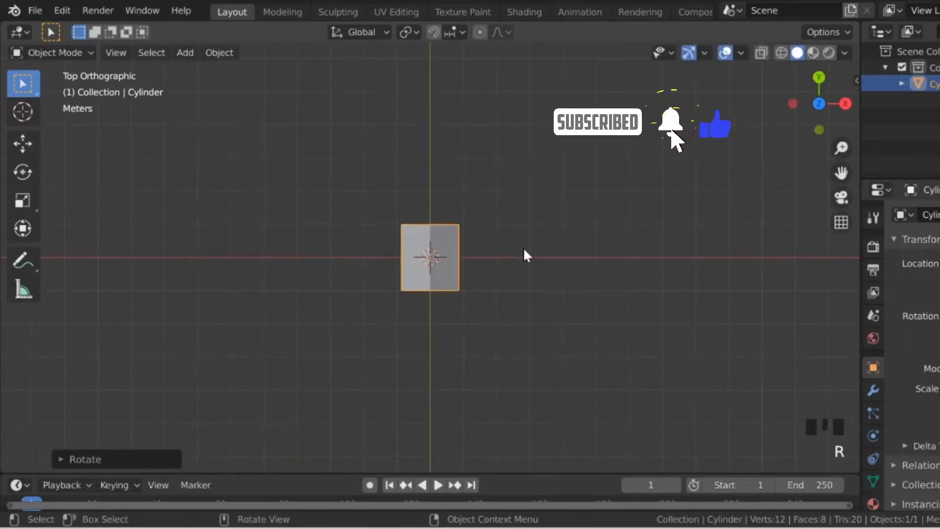
Scale the cylinder to about 0.24 on every axis except Y to form a slim handle.
key(s)
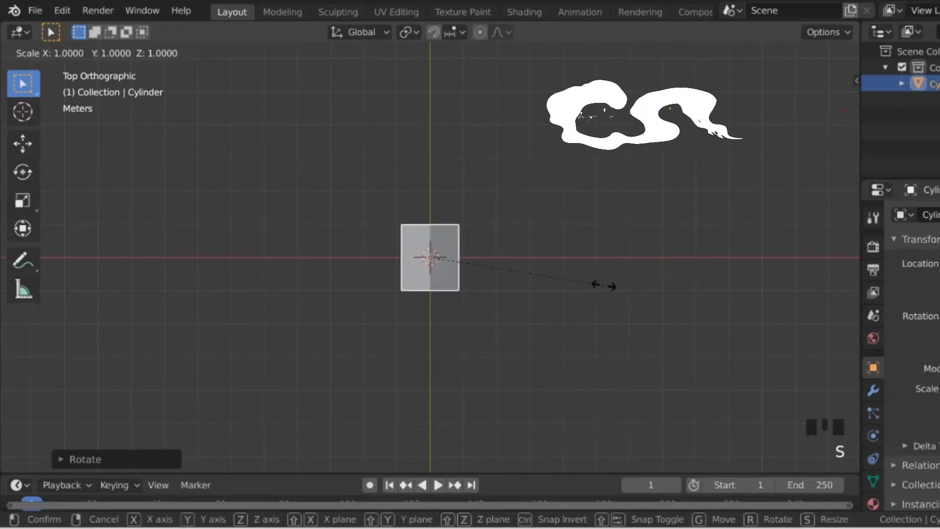
key(shift+y)
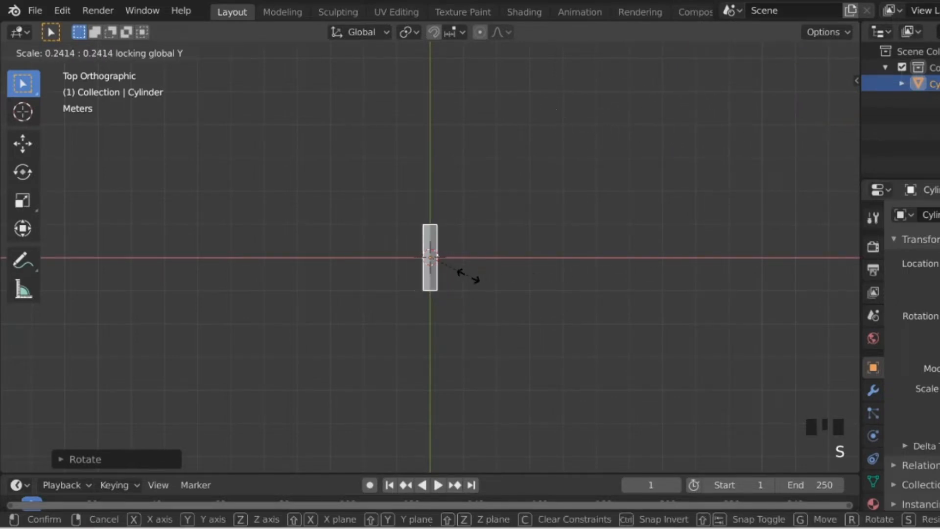
click(462, 274)
Flatten the handle's cross-section along Z and fine-tune its width along X.
drag(818, 104, 651, 211)
scroll(555, 286, up, 8)
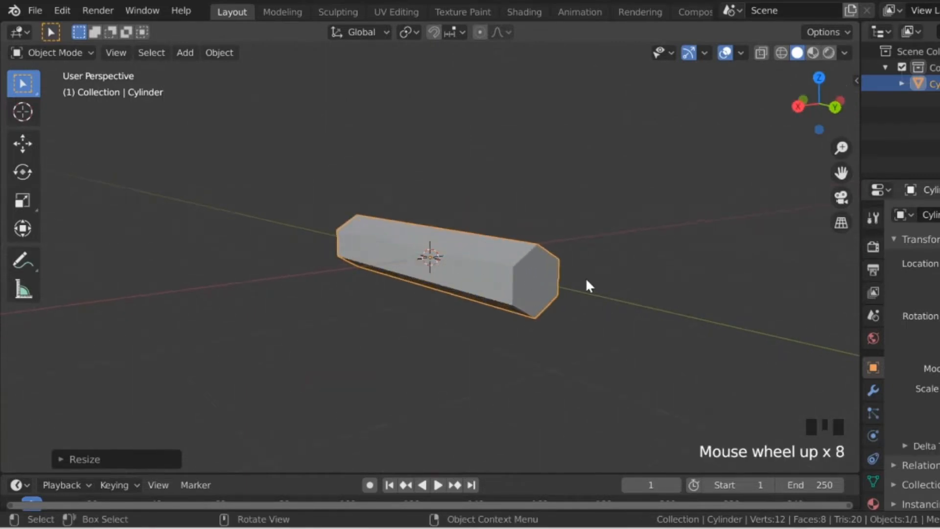
key(s)
key(x)
click(624, 278)
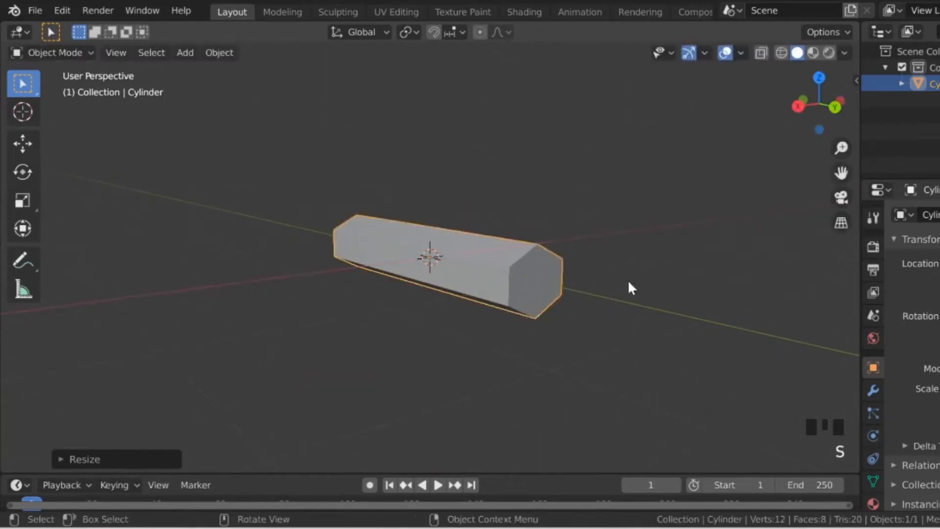
key(s)
key(z)
click(600, 286)
key(s)
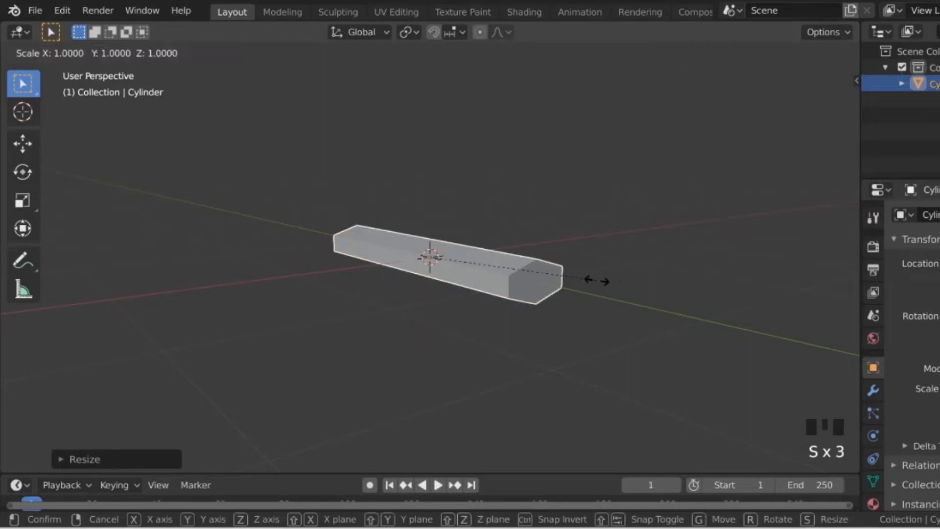
key(x)
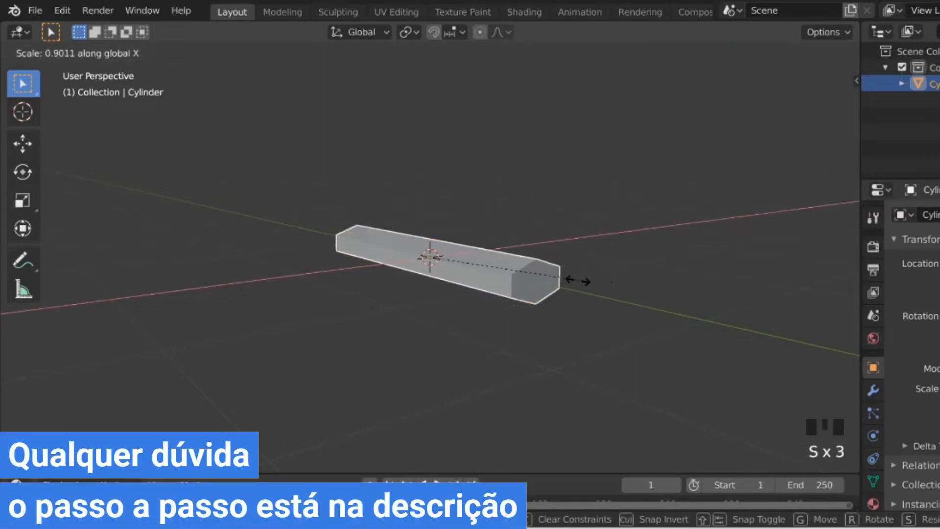
click(557, 278)
In Edit Mode, extrude the handle's front hexagonal end face in place, without moving it.
drag(815, 105, 759, 106)
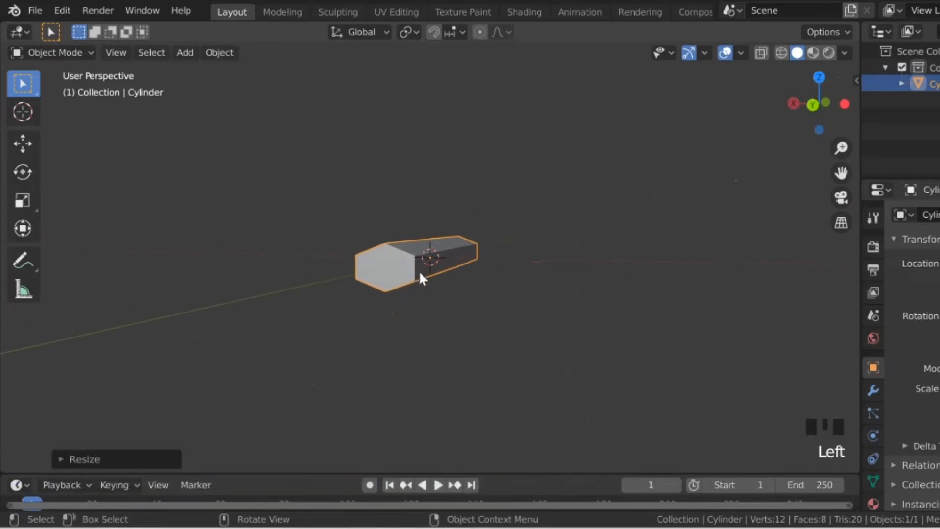
drag(841, 173, 886, 145)
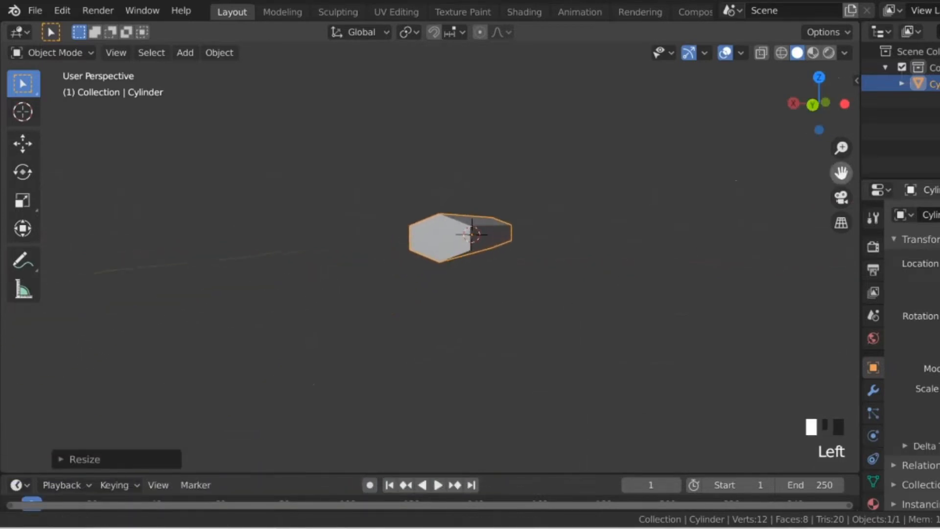
key(Tab)
key(3)
click(436, 241)
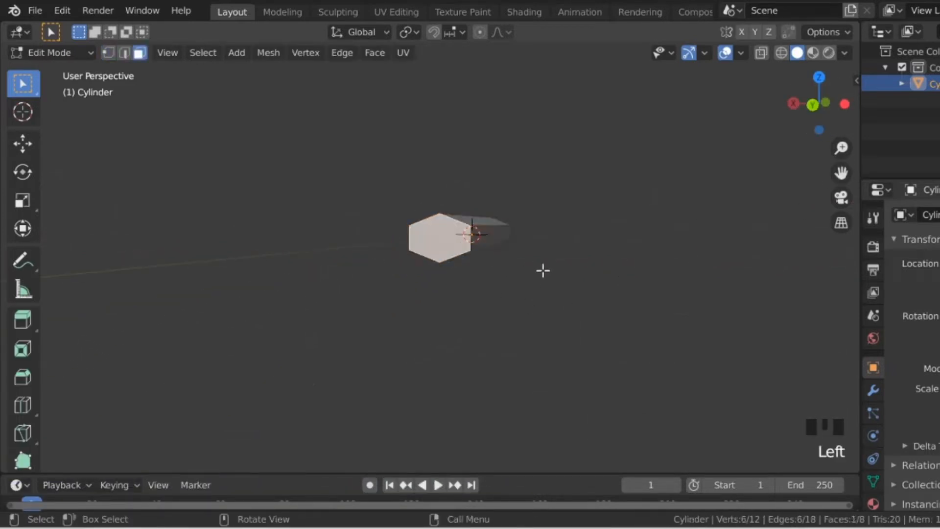
key(e)
click(543, 270)
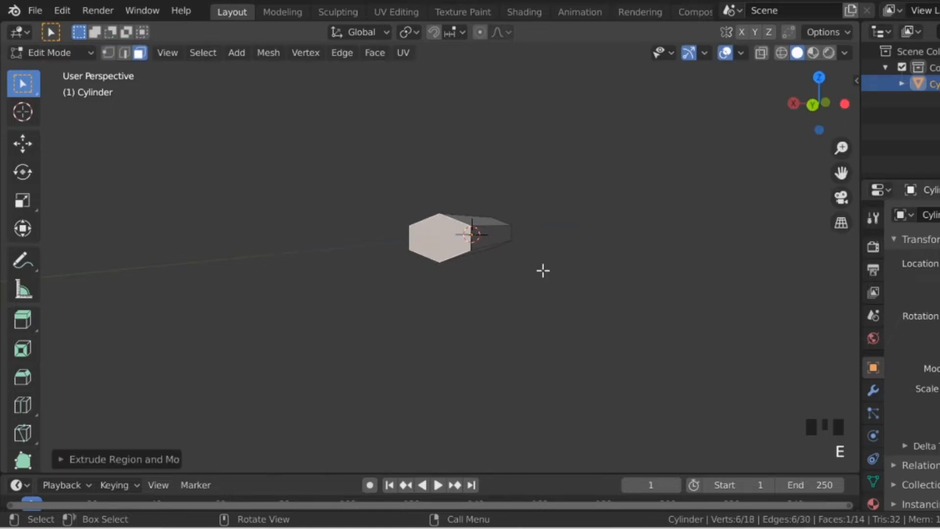
Scale the extruded end face to more than three times its width along X and slightly larger along Z.
key(s)
key(x)
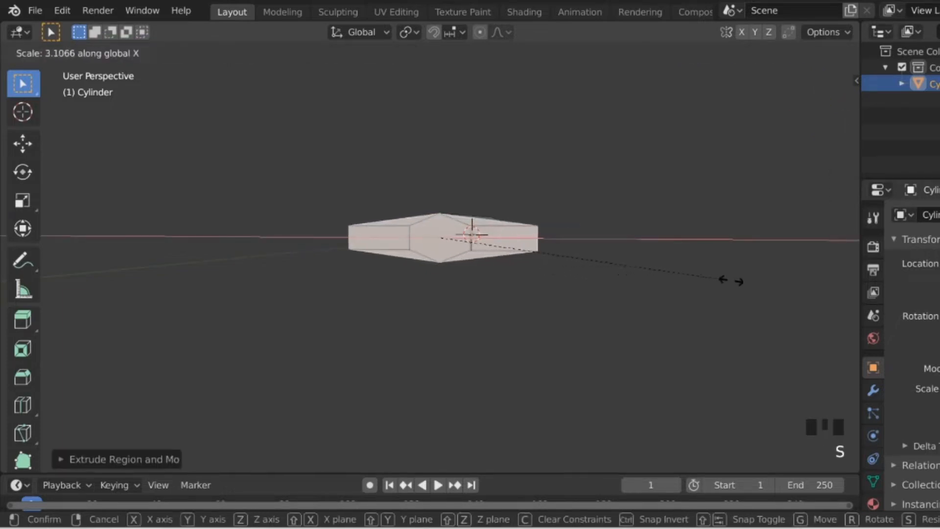
click(762, 284)
key(s)
key(z)
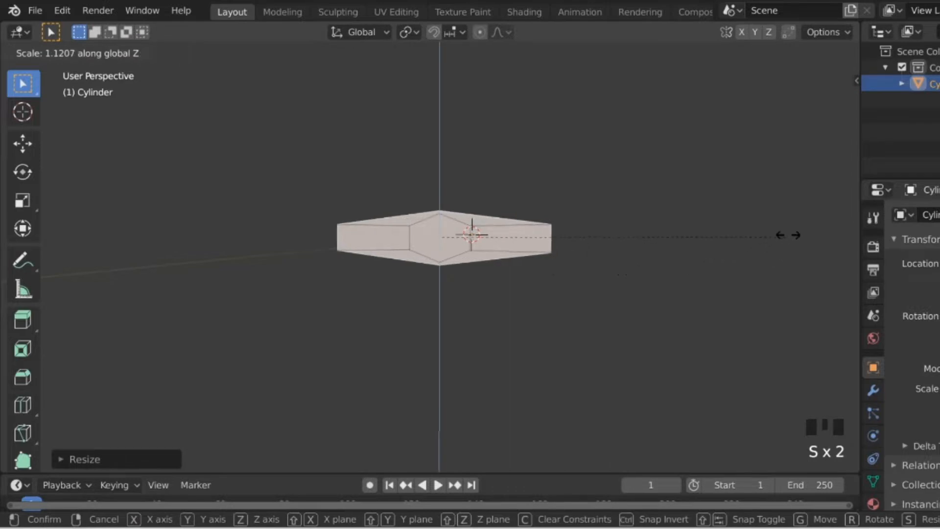
click(823, 202)
Extrude the widened face about 0.19 m outward to give the crossguard its thickness.
drag(824, 102, 481, 288)
scroll(528, 292, down, 2)
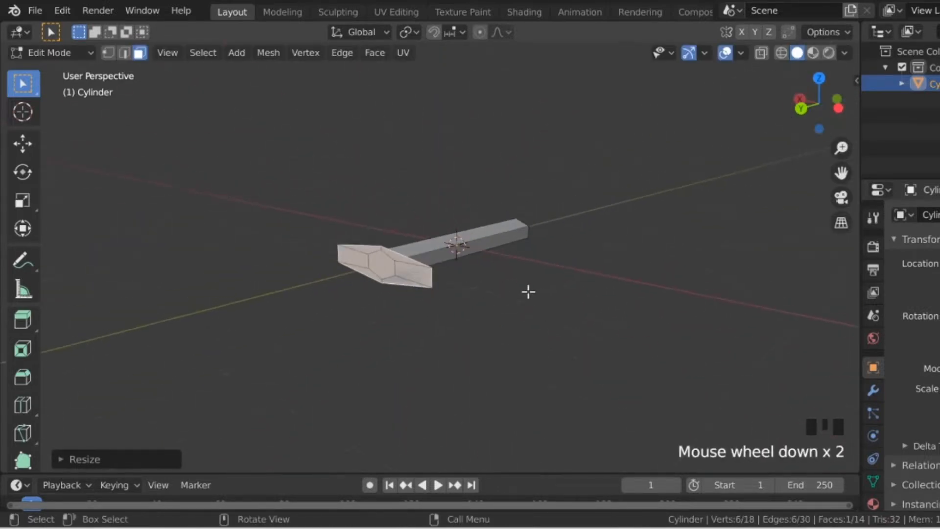
key(e)
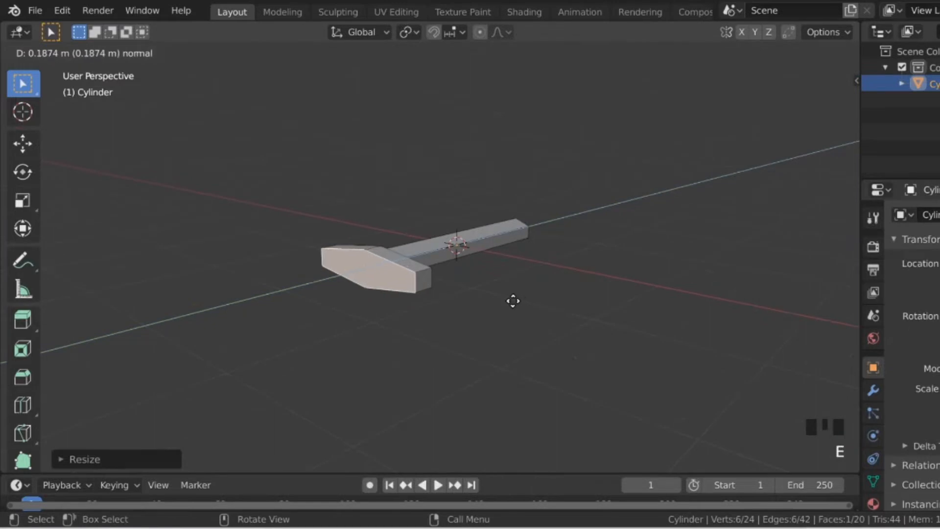
click(513, 300)
Inset the crossguard's front face slightly and scale the inset face down along Z to a thin blade profile.
key(KP_Decimal)
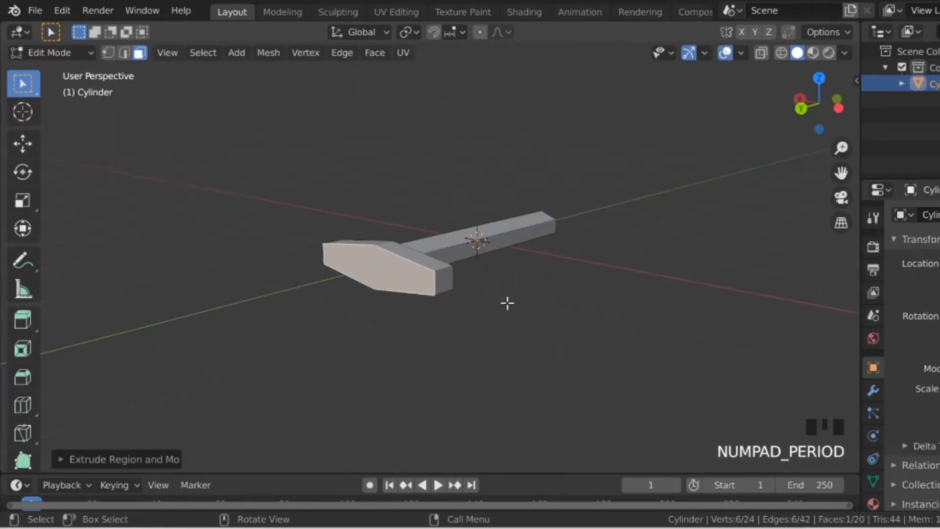
key(i)
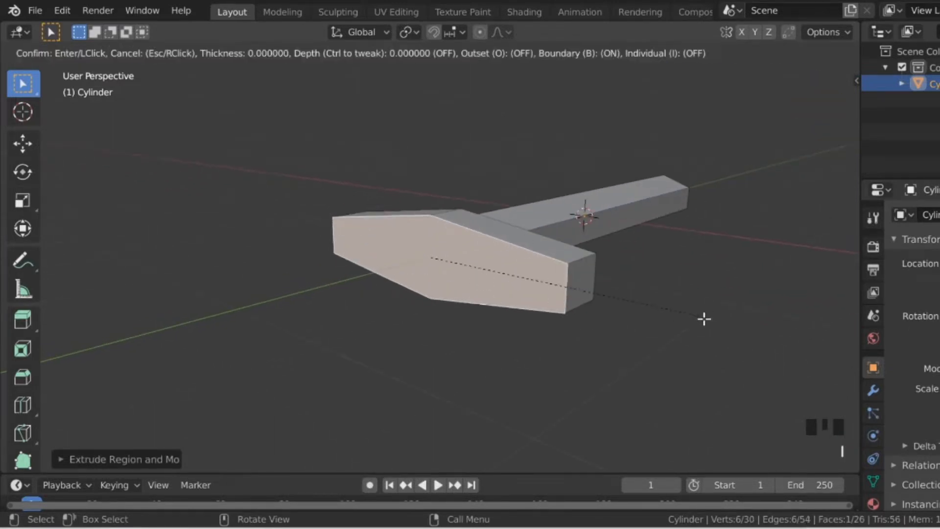
click(683, 313)
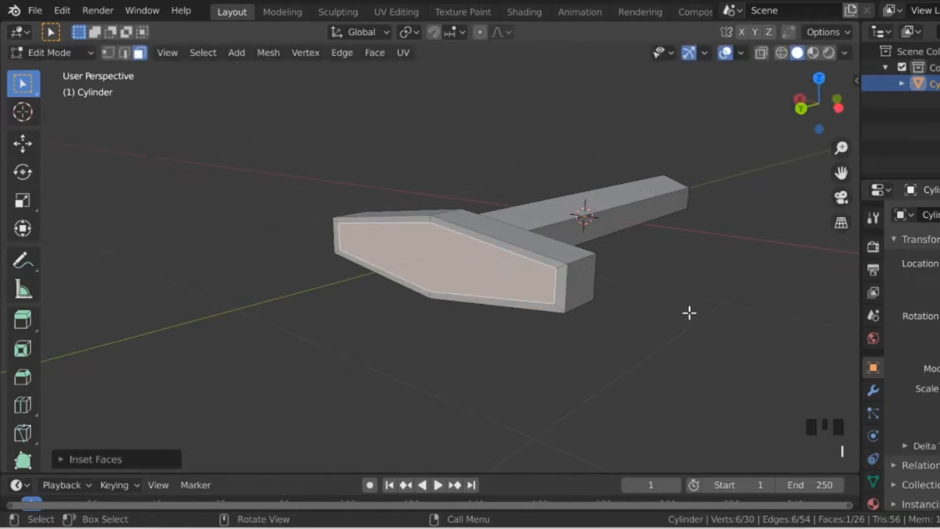
key(s)
key(z)
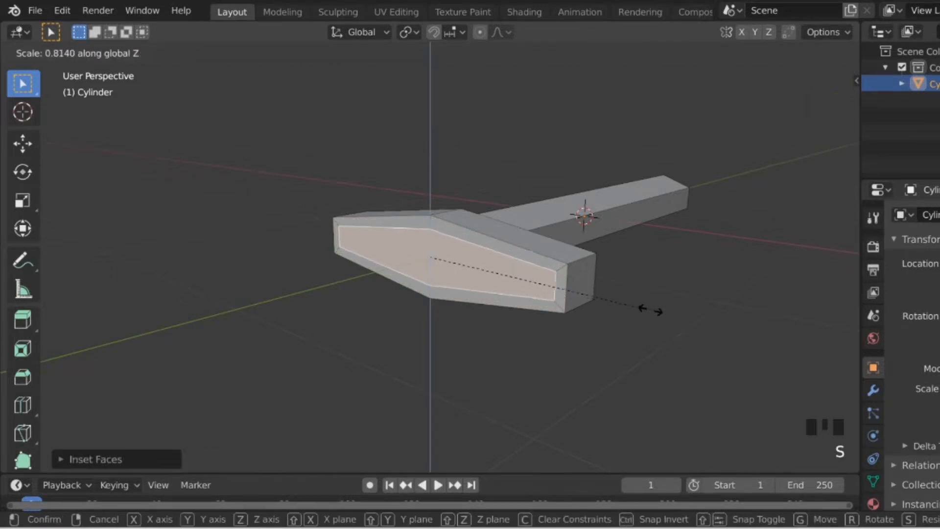
click(541, 301)
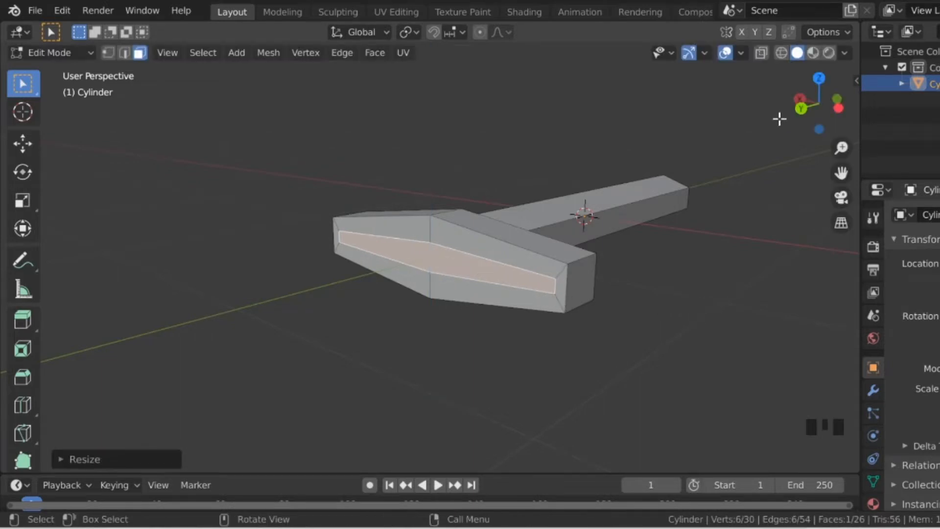
Extrude the thin inset face about 3 m outward to form the sword's blade.
scroll(807, 142, down, 3)
drag(818, 120, 815, 111)
scroll(649, 231, down, 1)
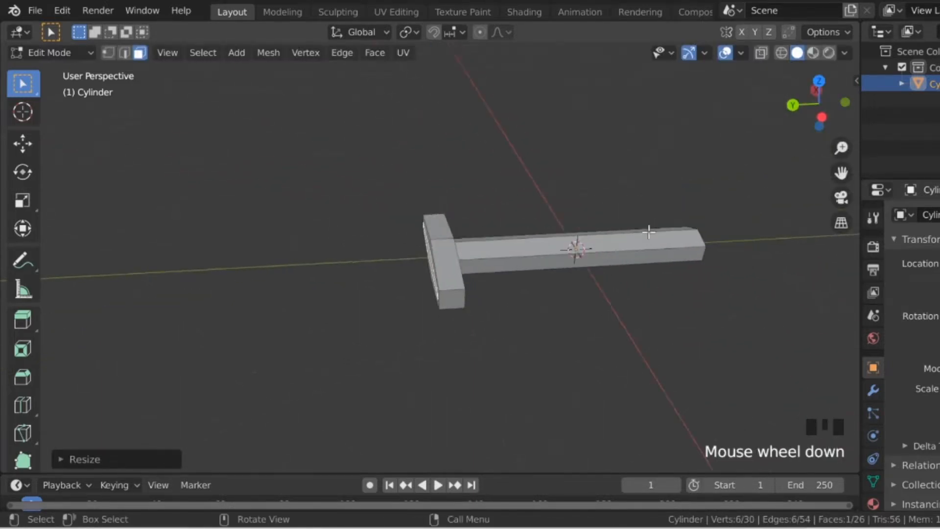
scroll(649, 231, down, 4)
key(e)
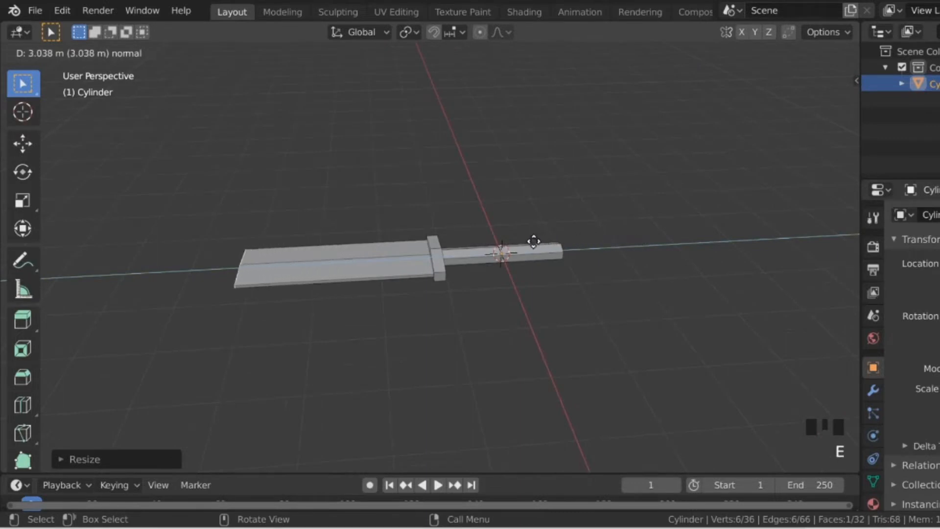
click(539, 240)
Extrude the blade's end about 0.6 m further and merge the end face's vertices at its center into a pointed tip.
key(e)
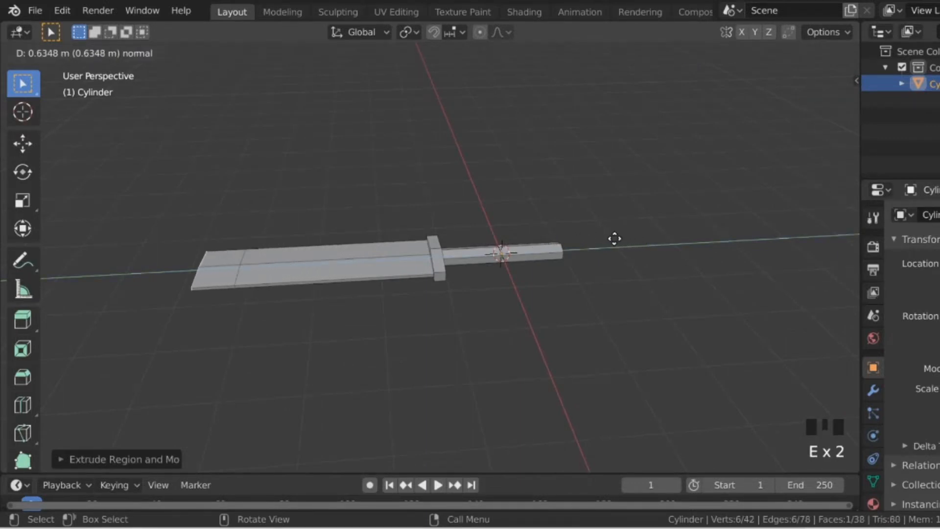
click(605, 240)
key(KP_Decimal)
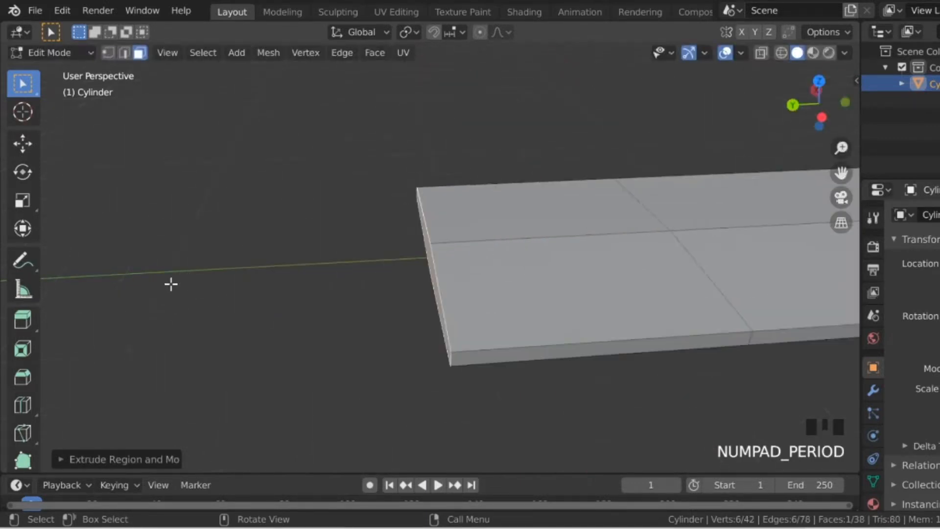
key(m)
click(406, 254)
Examine the proportions of the whole sword from the top view.
scroll(406, 253, down, 9)
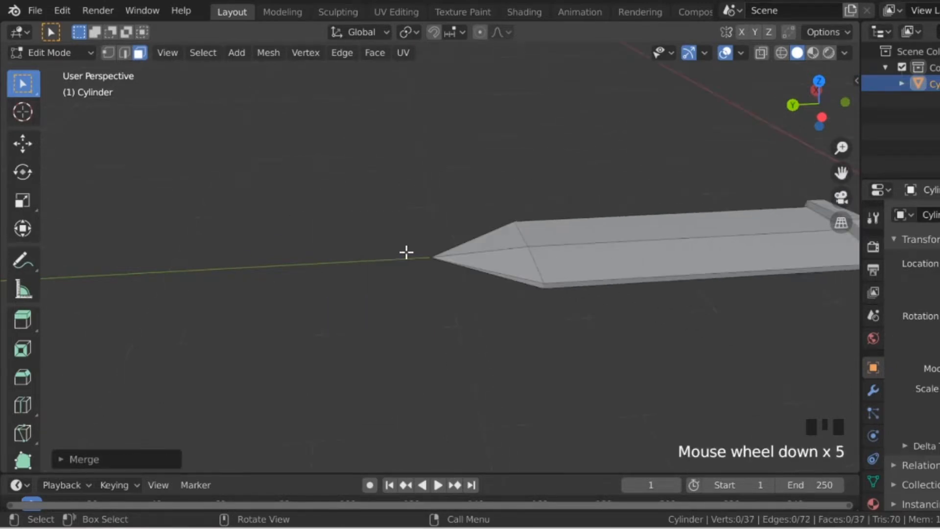
key(KP_7)
scroll(406, 253, down, 3)
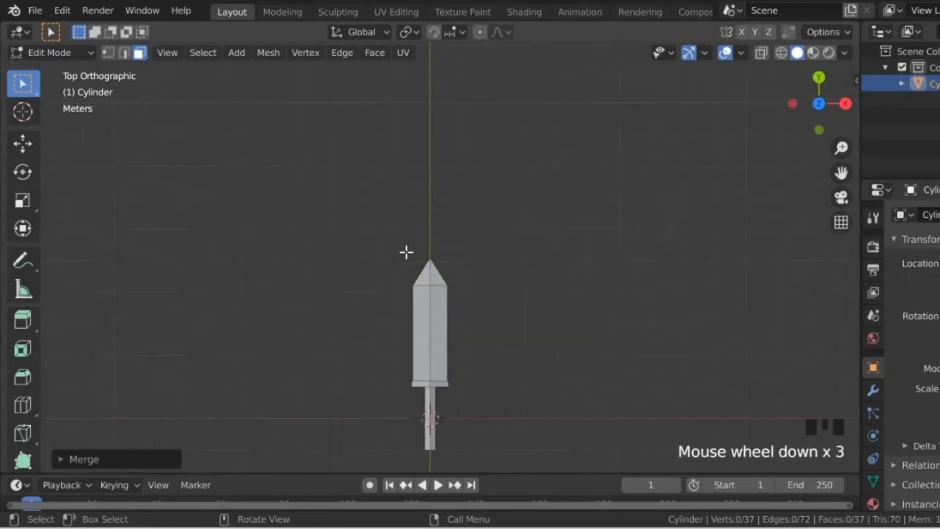
key(a)
key(KP_Decimal)
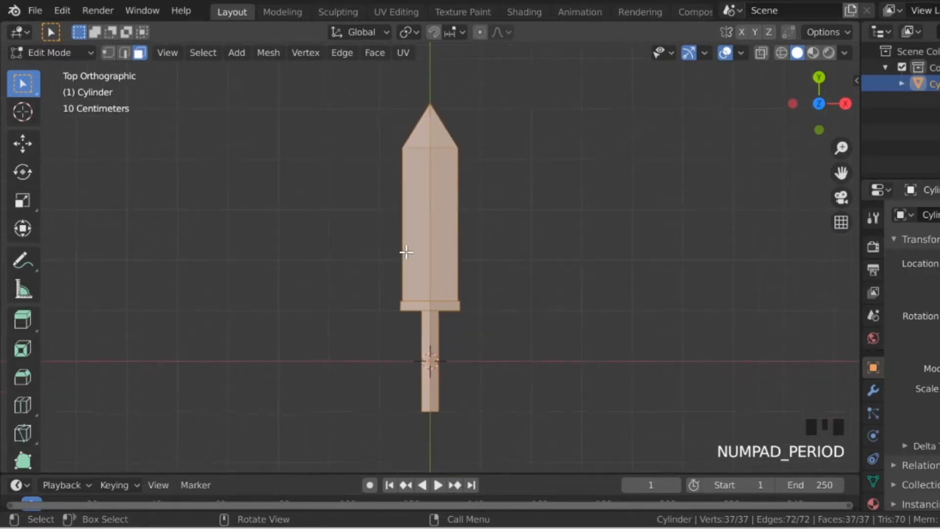
key(a)
click(539, 238)
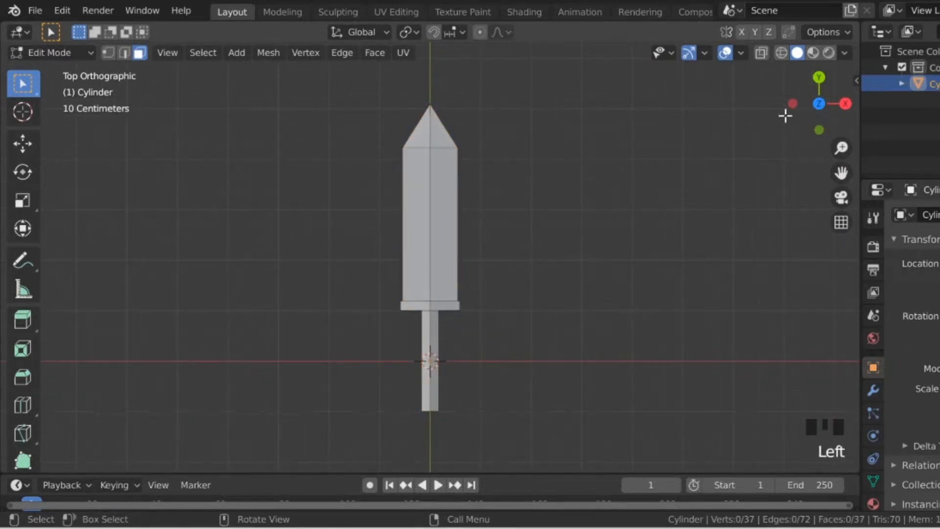
Select both end faces of the crossguard and scale them along Z to about 0.52 to taper its ends.
drag(785, 115, 802, 122)
scroll(560, 303, up, 5)
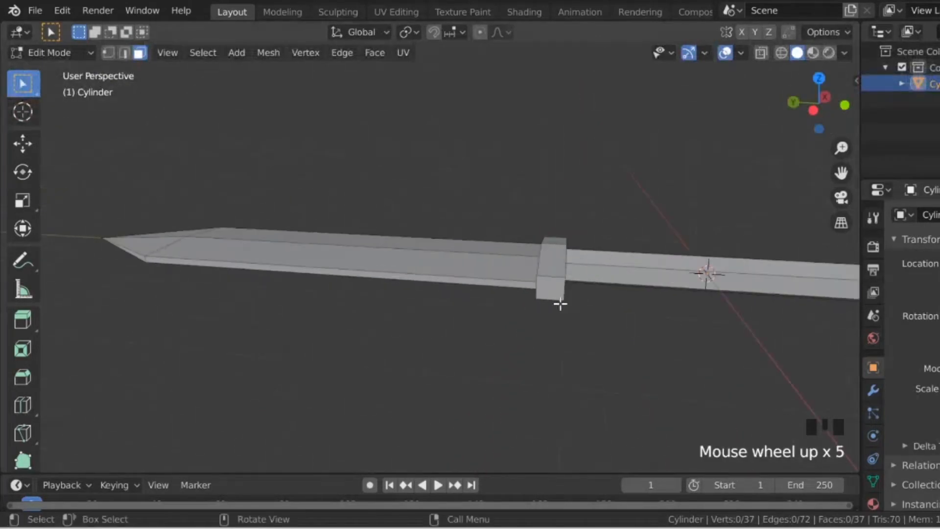
click(548, 294)
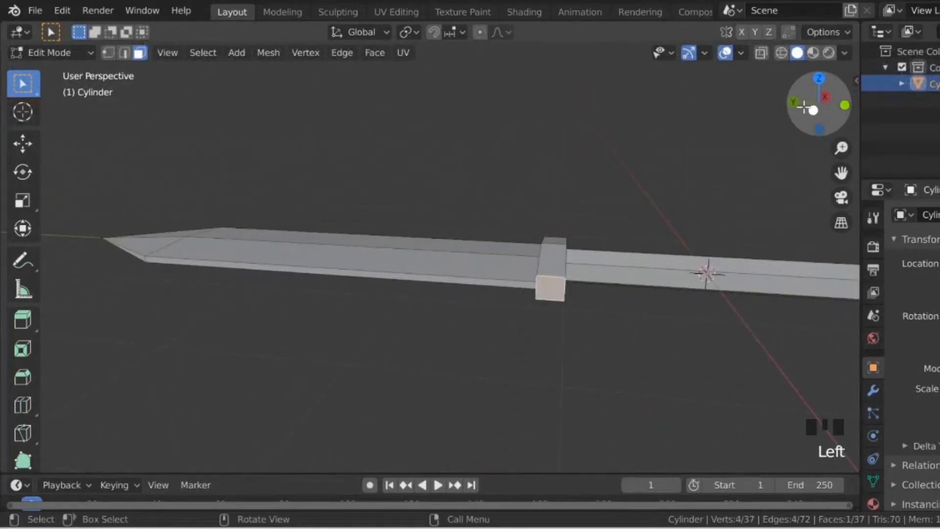
drag(805, 110, 772, 119)
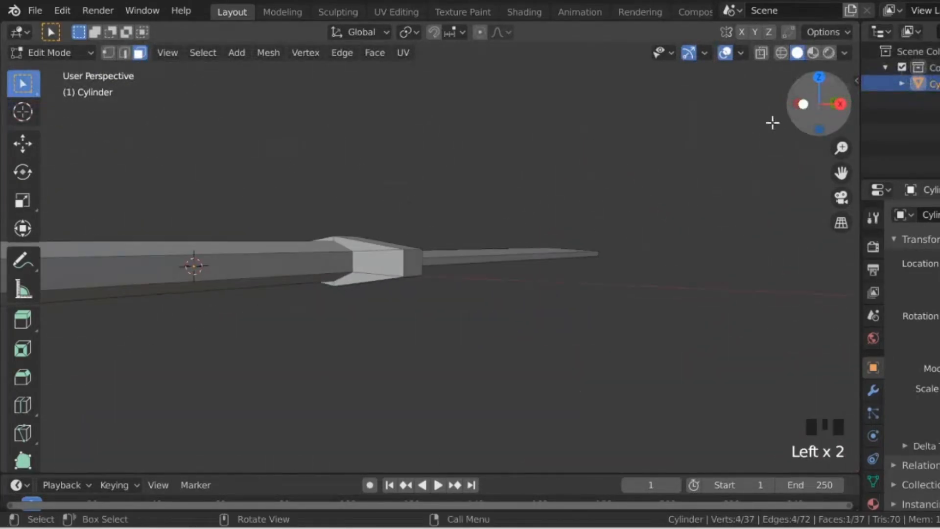
shift+click(410, 262)
drag(808, 112, 787, 106)
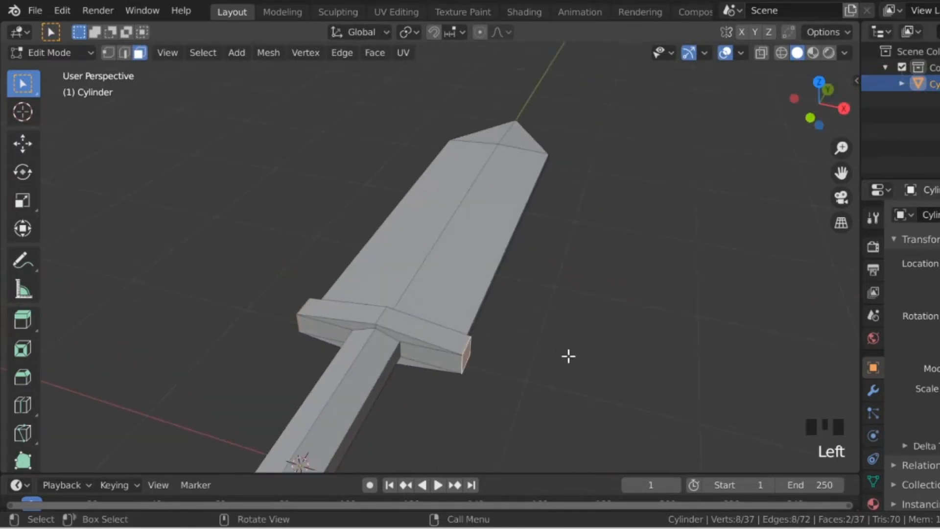
key(s)
key(z)
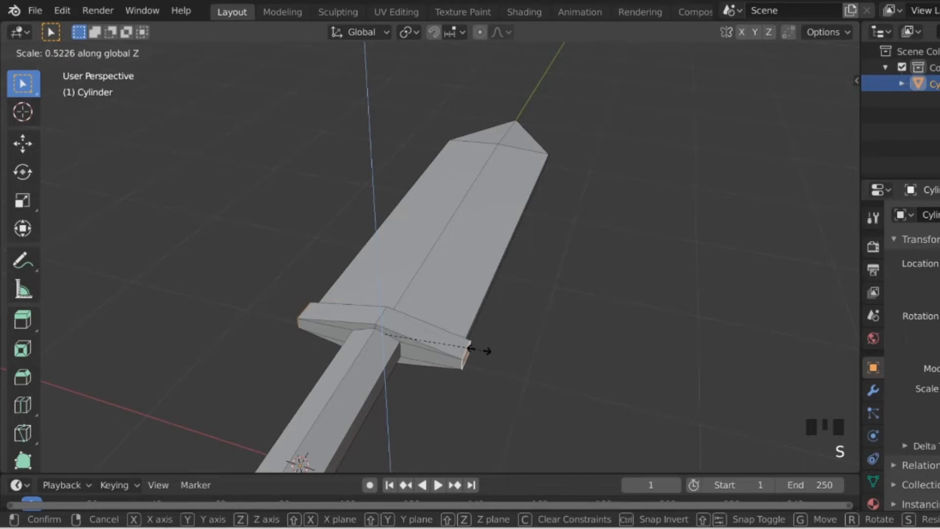
click(478, 349)
Scale the crossguard's end faces outward along X to nearly double the guard's width.
key(s)
key(x)
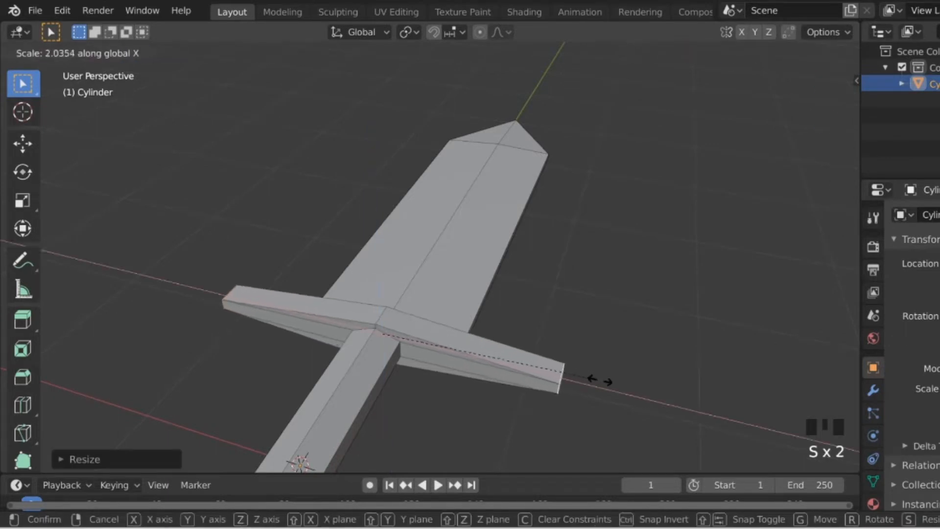
click(566, 375)
click(819, 89)
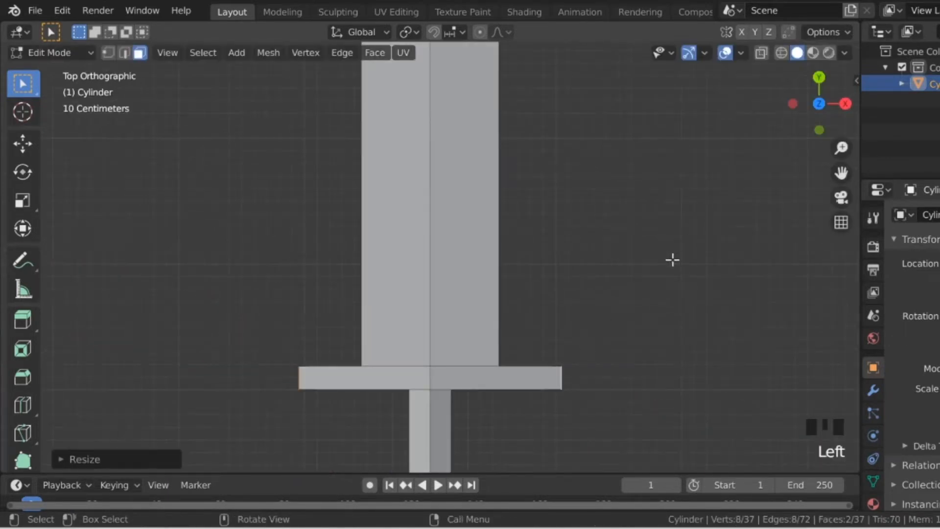
scroll(628, 305, down, 5)
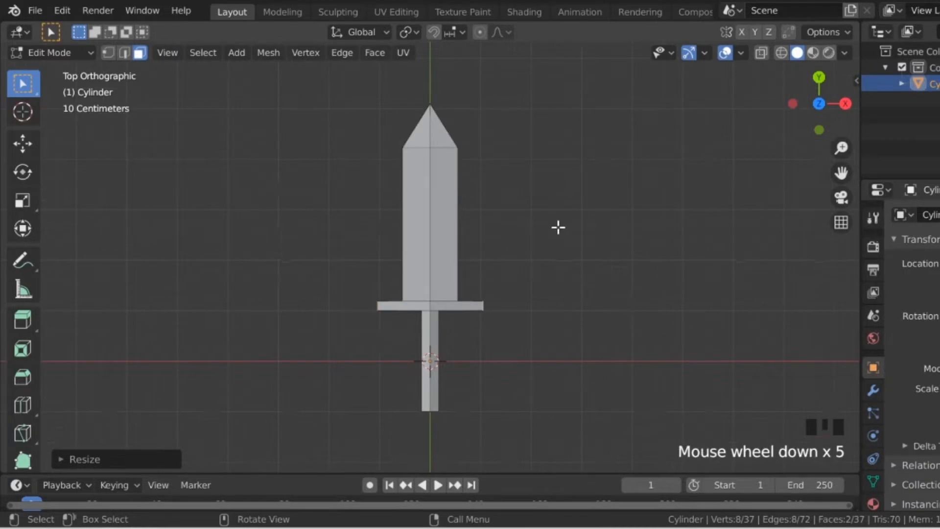
Extrude the handle's end face in place and scale it along X to about 1.55.
drag(822, 107, 441, 315)
scroll(403, 328, up, 3)
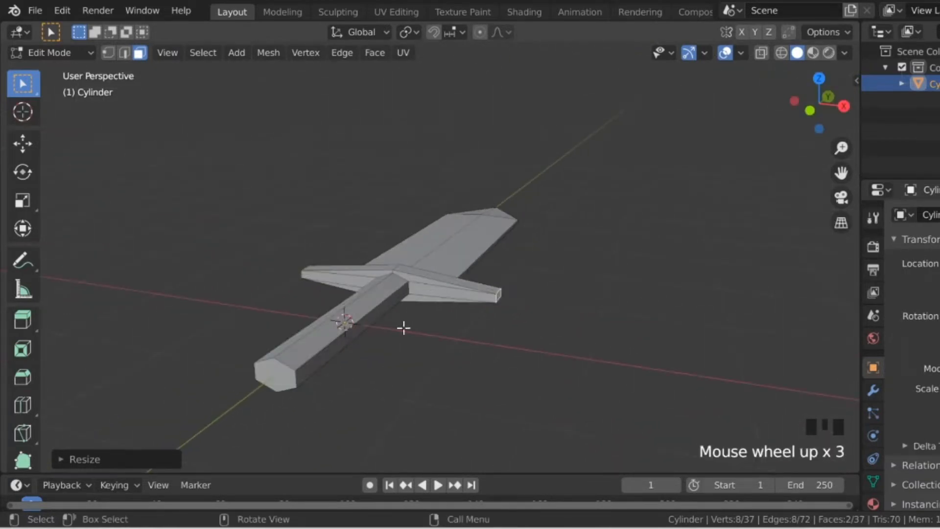
click(270, 380)
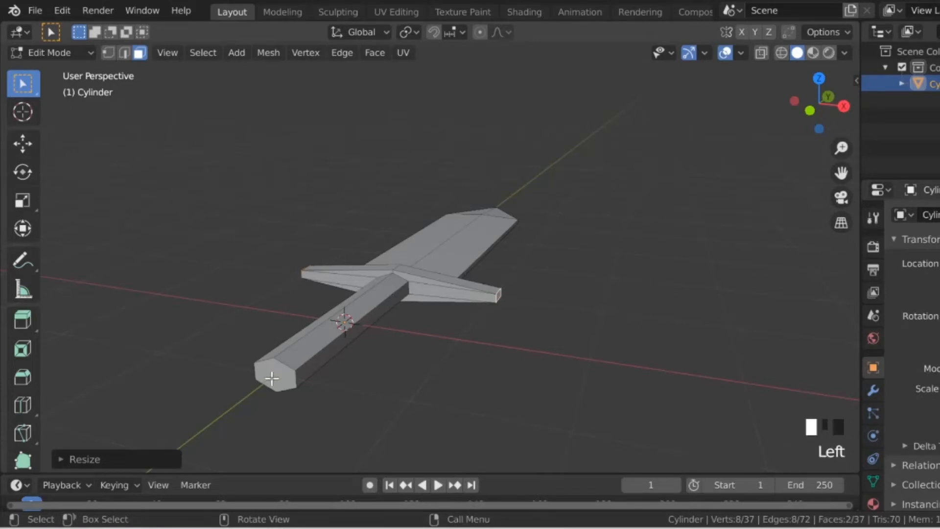
key(e)
right_click(430, 406)
key(s)
key(x)
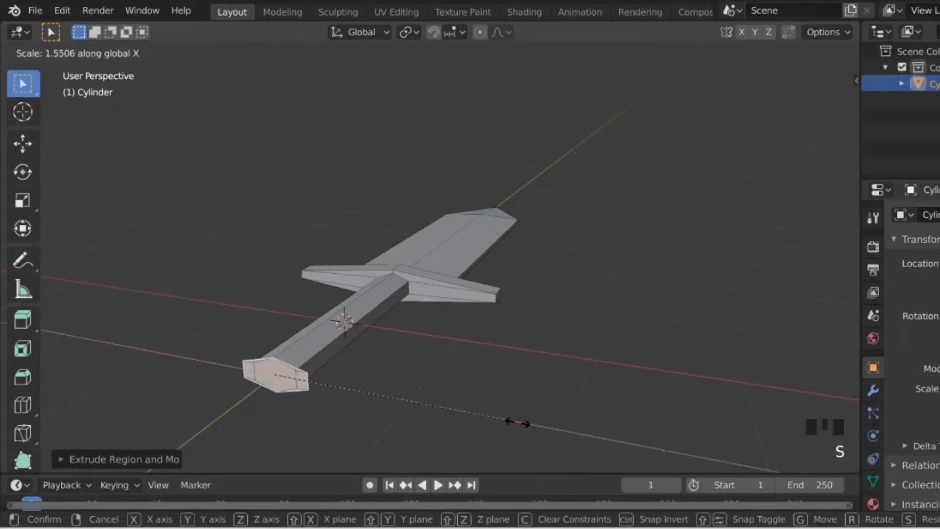
click(517, 422)
Extrude the widened handle end slightly outward to form a pommel and return to Object Mode.
key(e)
click(519, 362)
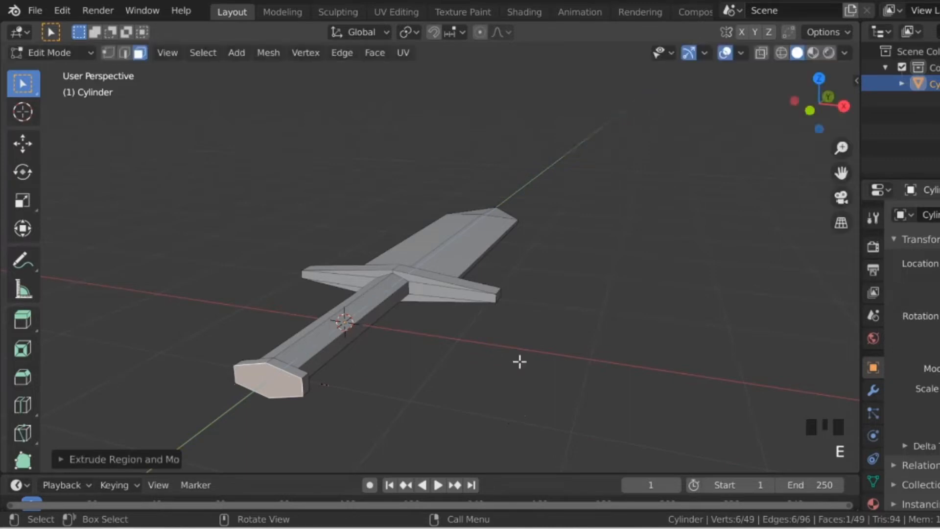
click(819, 78)
scroll(592, 264, down, 4)
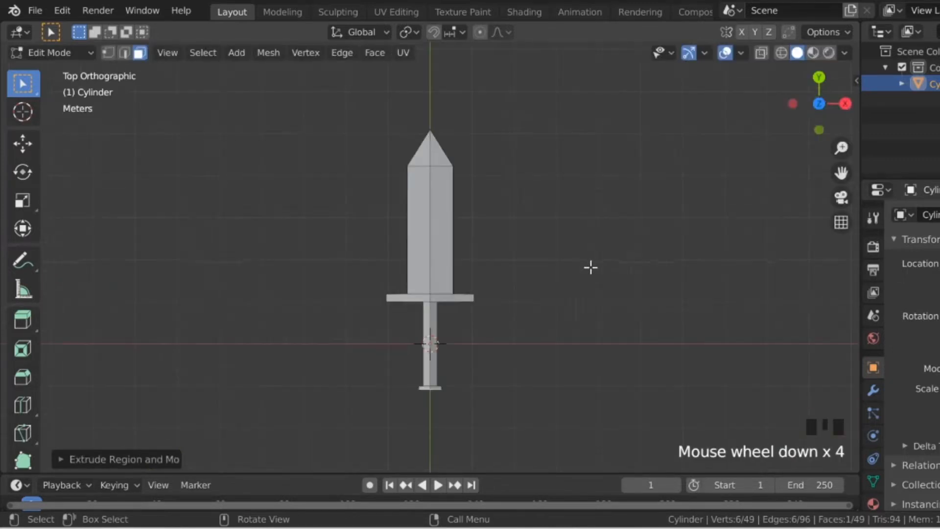
key(Tab)
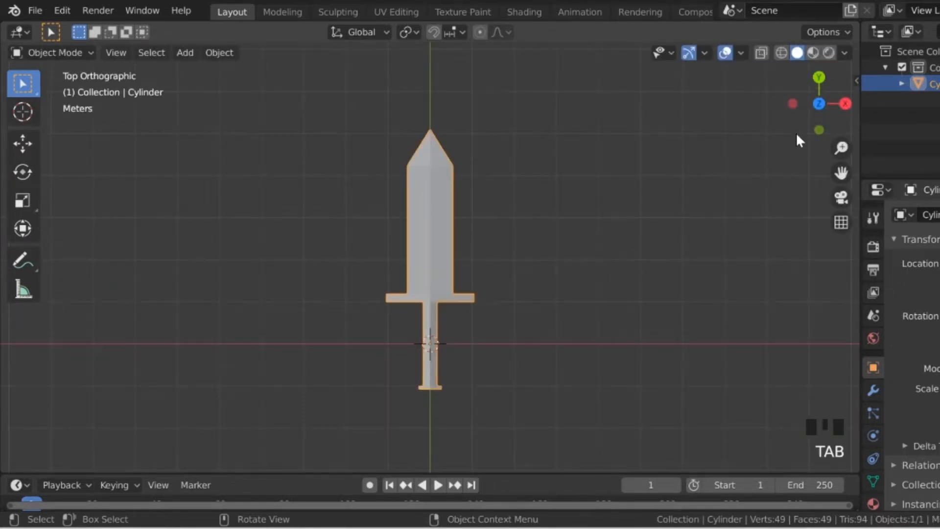
Hide the finished cylinder-based sword from the scene.
mouse_move(796, 134)
mouse_down()
mouse_move(763, 172)
mouse_move(793, 155)
mouse_move(881, 186)
mouse_move(925, 189)
mouse_move(935, 171)
mouse_move(769, 169)
mouse_move(861, 166)
mouse_move(810, 131)
mouse_up()
click(818, 81)
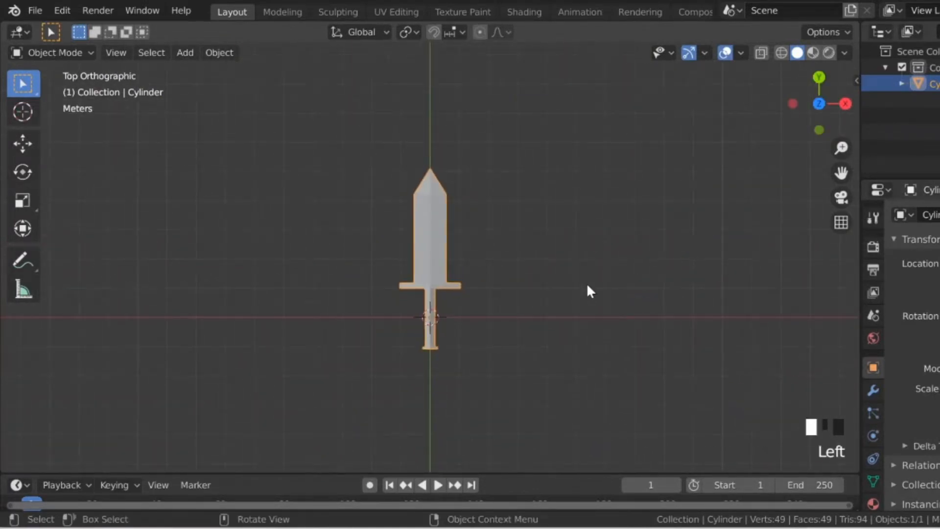
click(553, 306)
click(446, 259)
key(h)
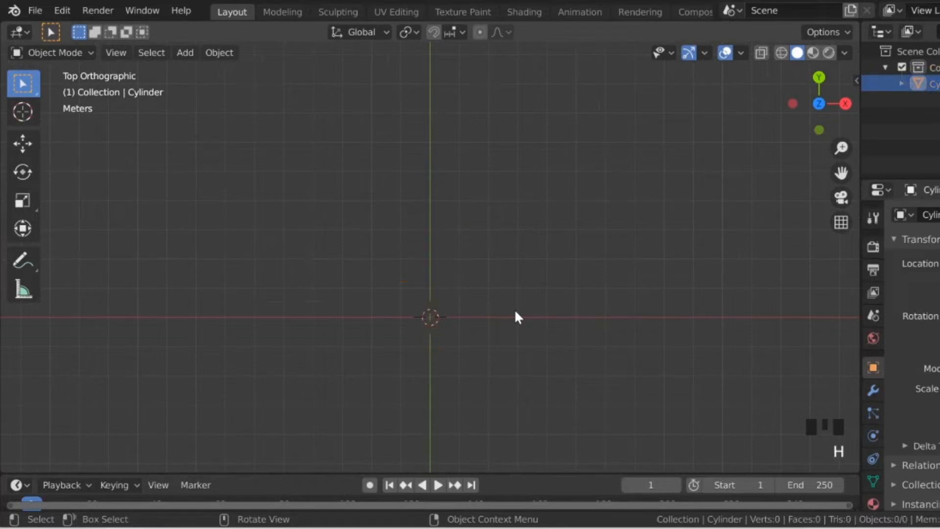
Add a cube mesh at the origin and scale it down along Z into a flat slab.
key(shift+a)
mouse_move(425, 199)
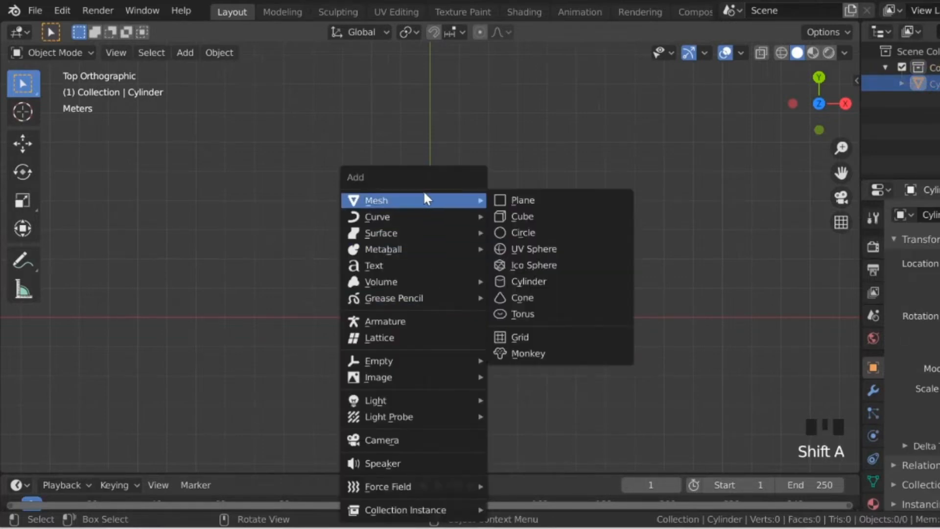
click(527, 214)
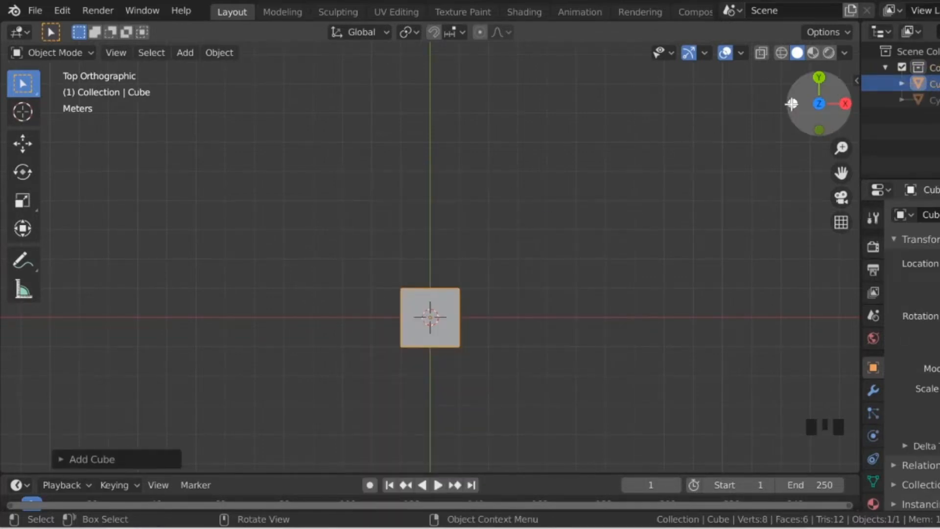
drag(813, 103, 620, 343)
key(s)
key(z)
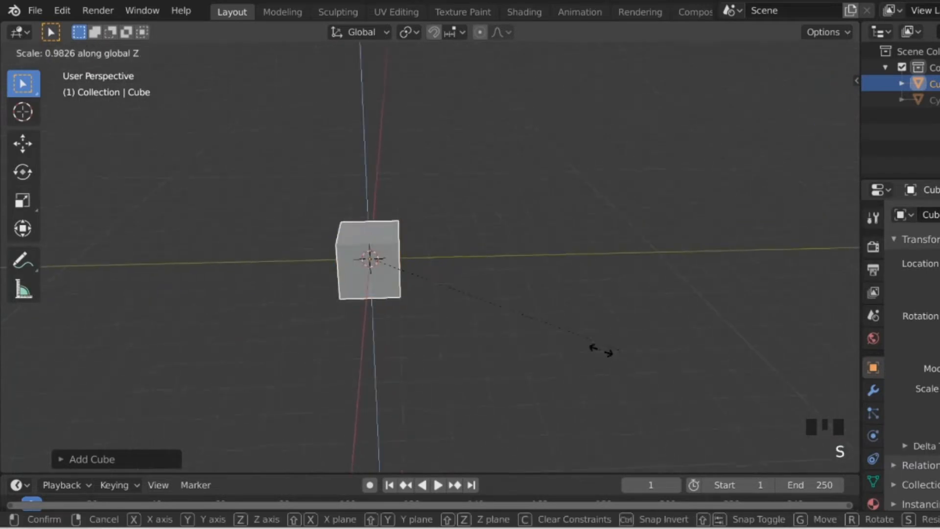
click(386, 269)
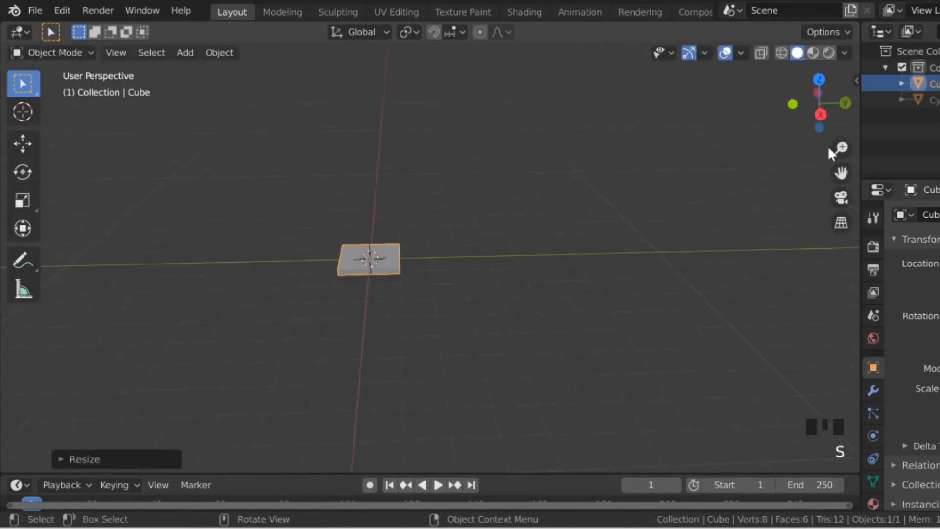
Narrow the slab along X to about a quarter of its width to form a handle bar.
click(819, 78)
key(s)
key(x)
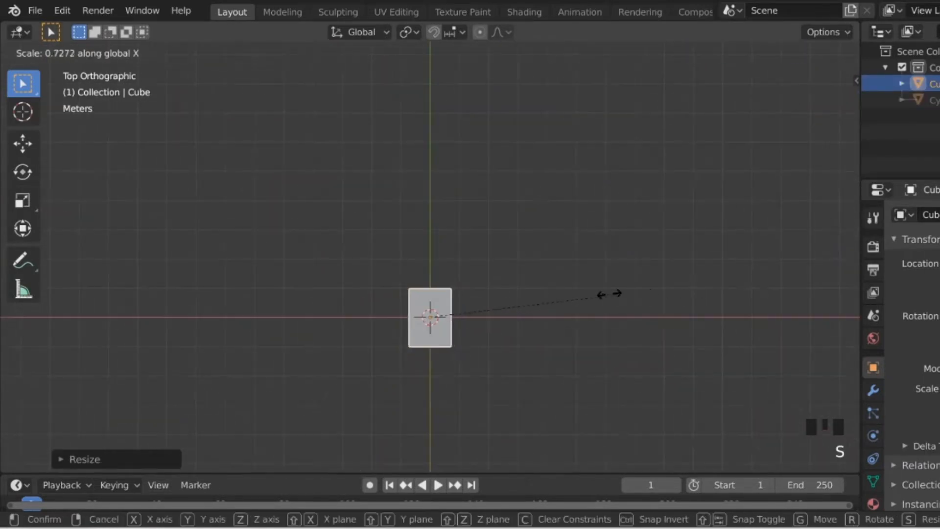
click(482, 294)
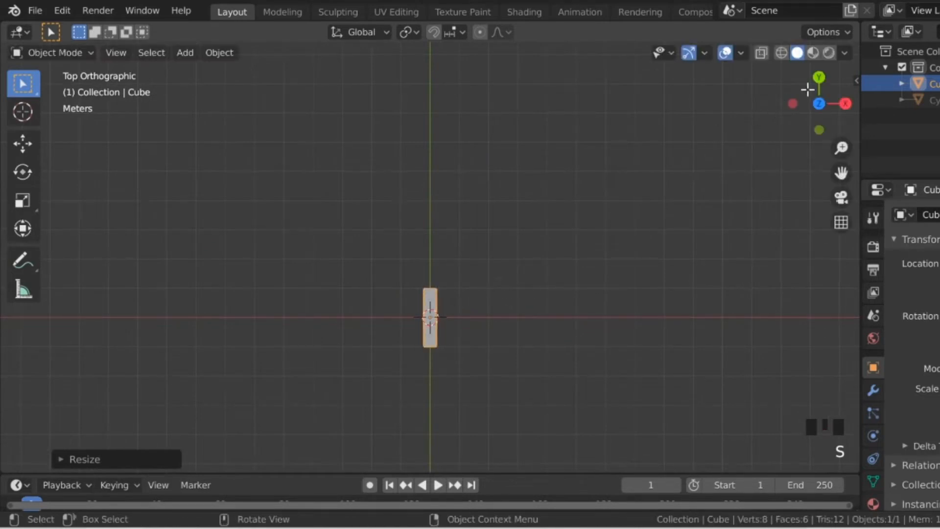
Extrude one end face of the handle bar in place and widen it along X to about three times its width.
drag(806, 90, 560, 224)
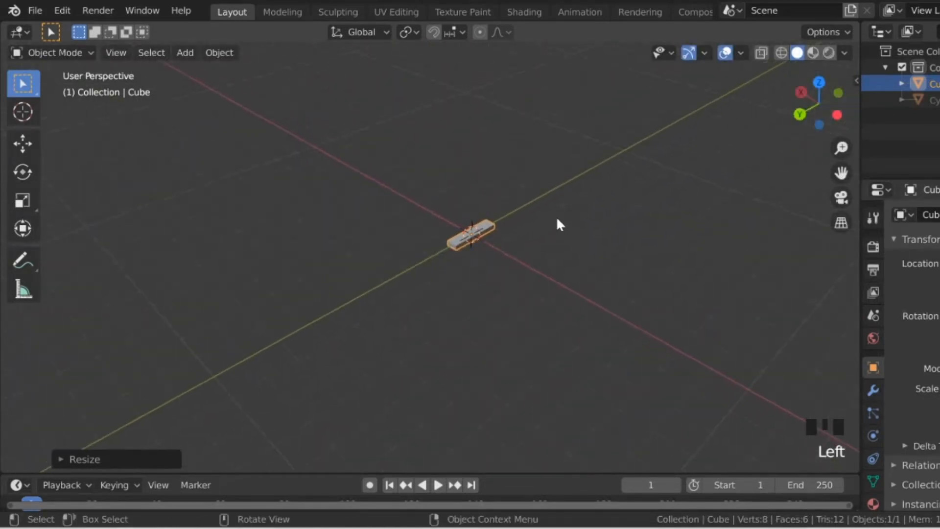
key(KP_Decimal)
key(Tab)
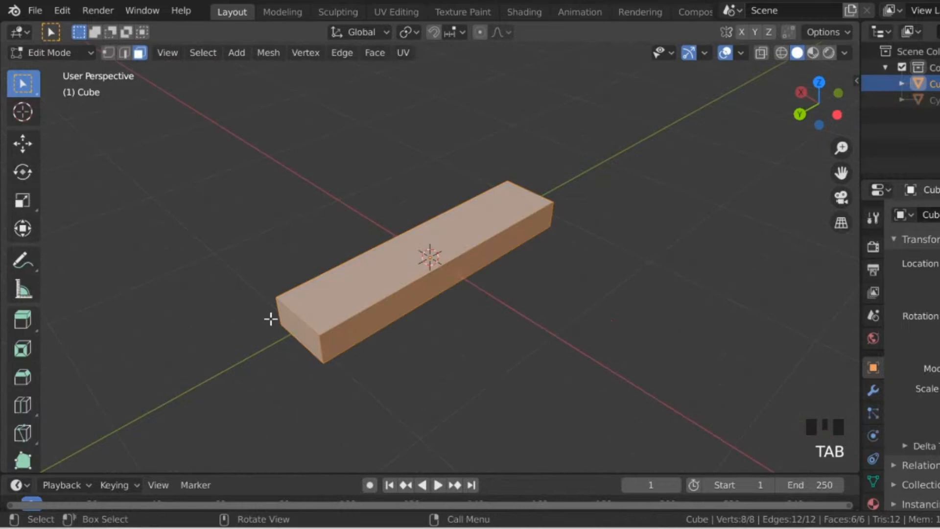
click(304, 327)
scroll(463, 359, down, 2)
key(e)
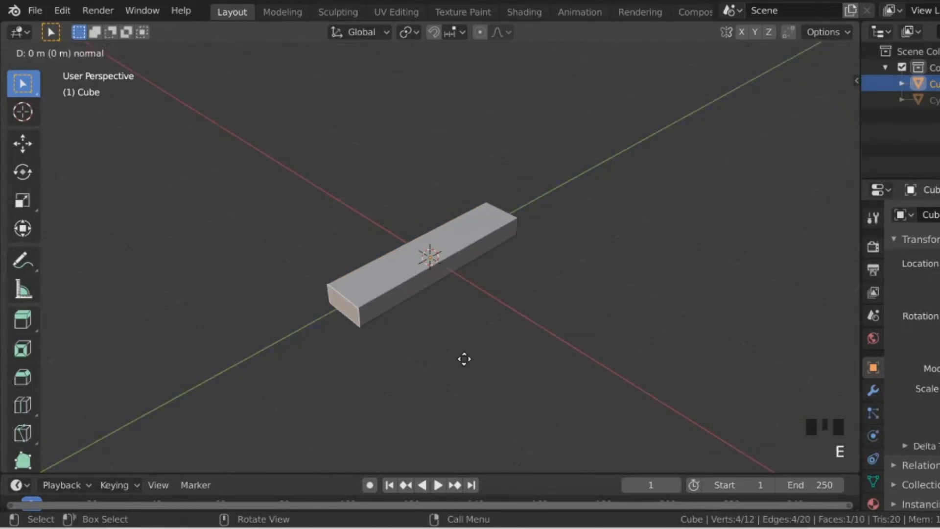
click(463, 359)
key(s)
key(x)
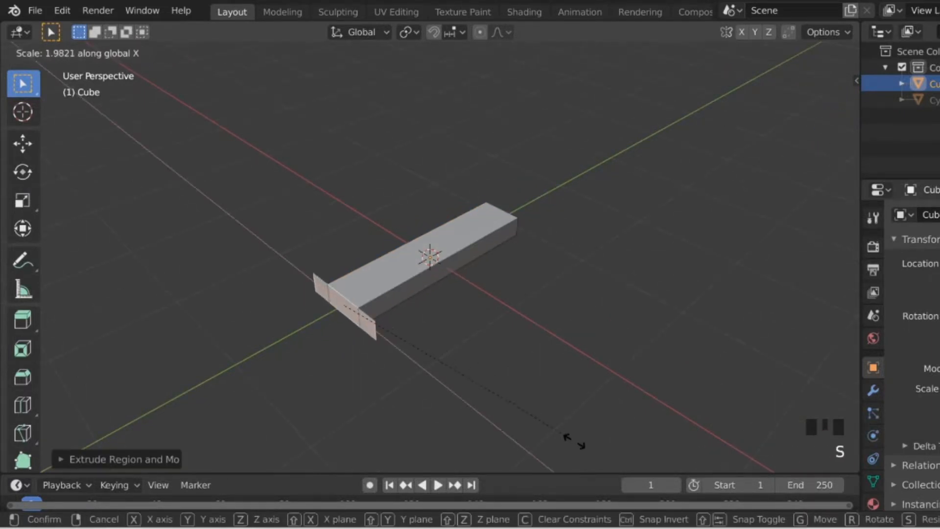
click(677, 101)
Extrude the widened face into a crossguard, then extrude again and scale the front face down for beveled edges.
key(e)
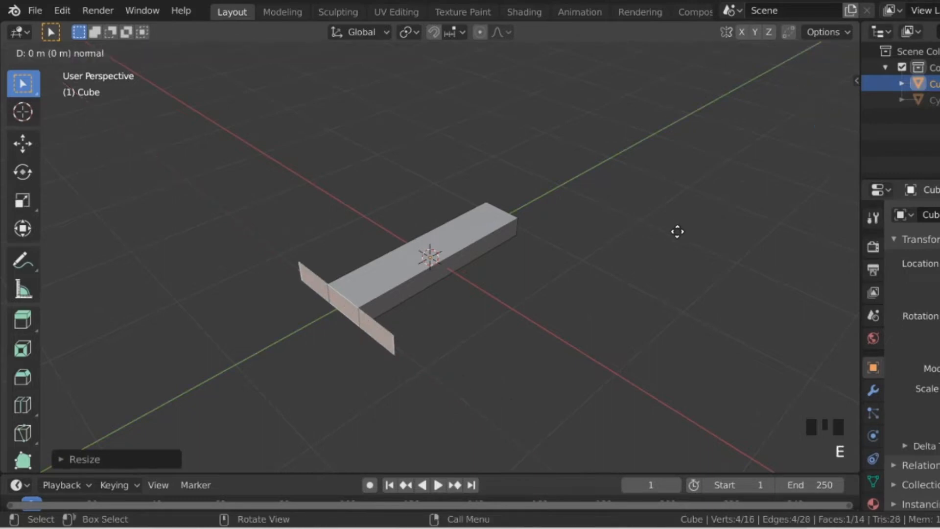
click(669, 239)
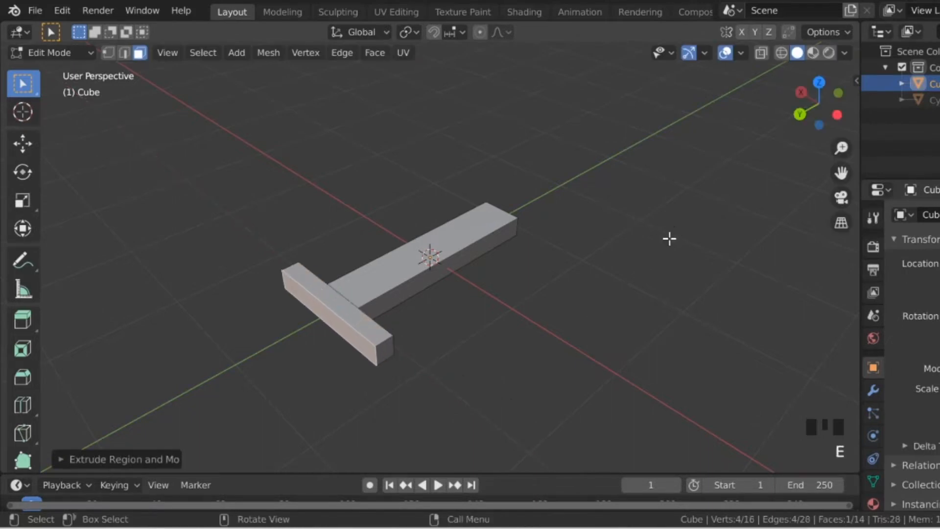
key(e)
right_click(670, 284)
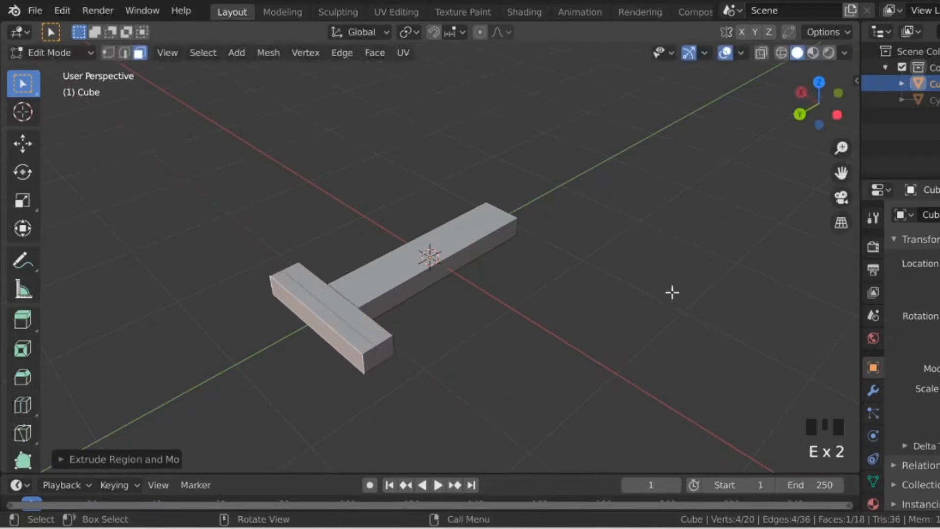
key(s)
click(601, 307)
Inset the crossguard's front face slightly and scale the inset face down along Z to a thinner blade profile.
key(KP_Decimal)
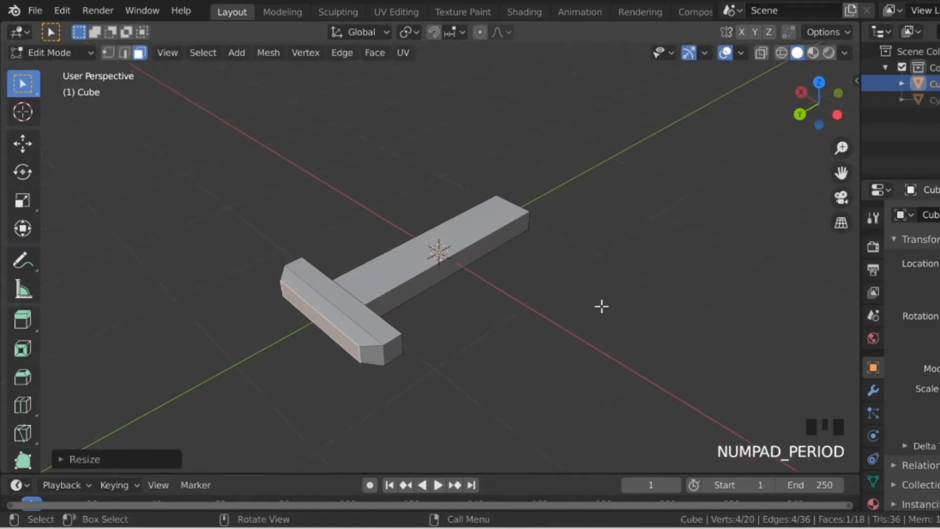
key(i)
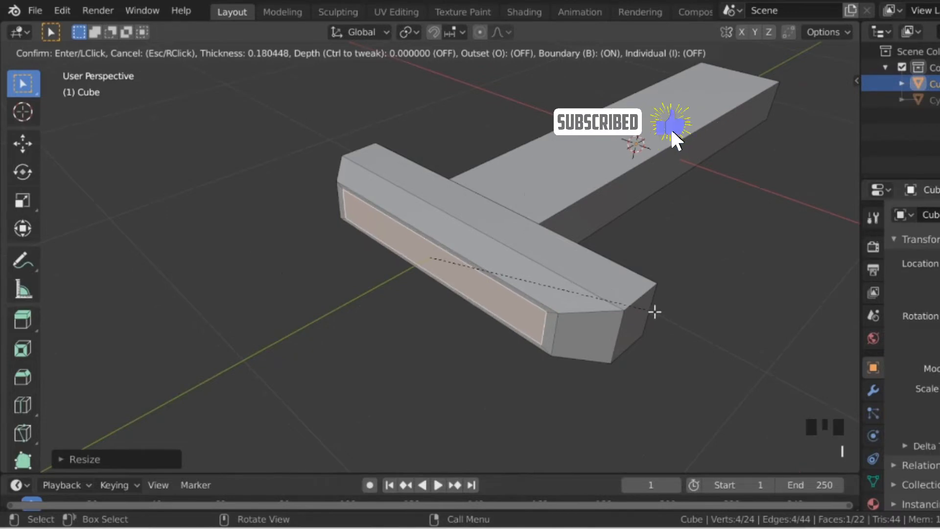
click(653, 311)
key(s)
key(z)
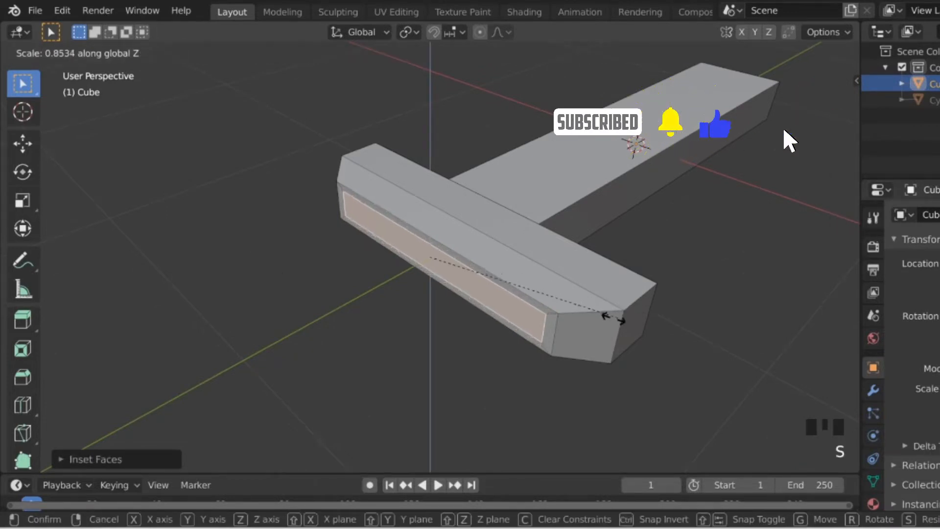
click(588, 325)
Extrude the inset face about 3.3 m outward as the blade and extrude its end a short section further.
scroll(587, 325, down, 8)
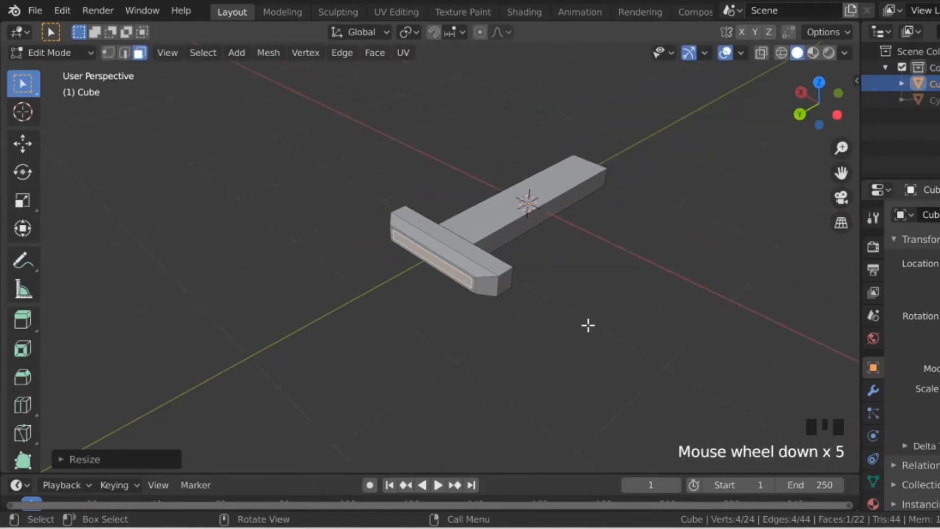
key(e)
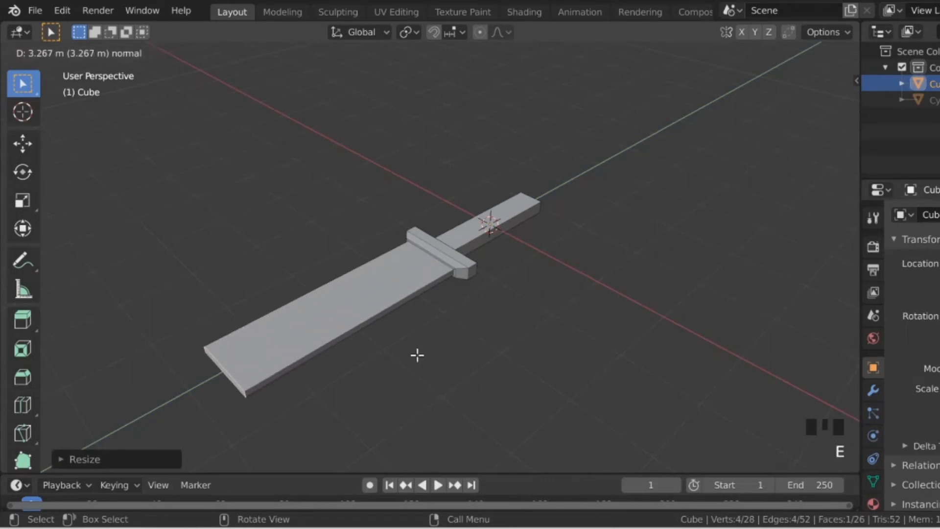
click(417, 355)
key(e)
click(602, 327)
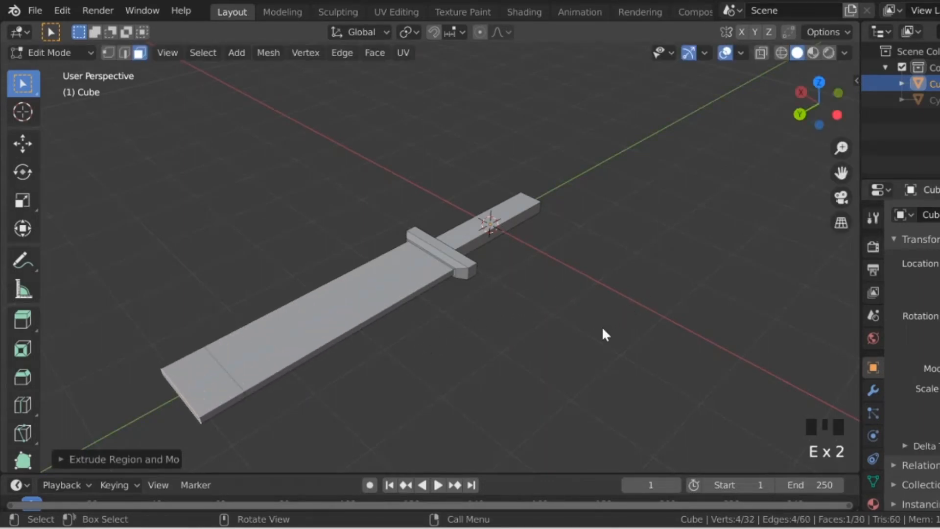
Merge the extruded end face of the blade at its center to form a pointed tip.
key(m)
click(573, 325)
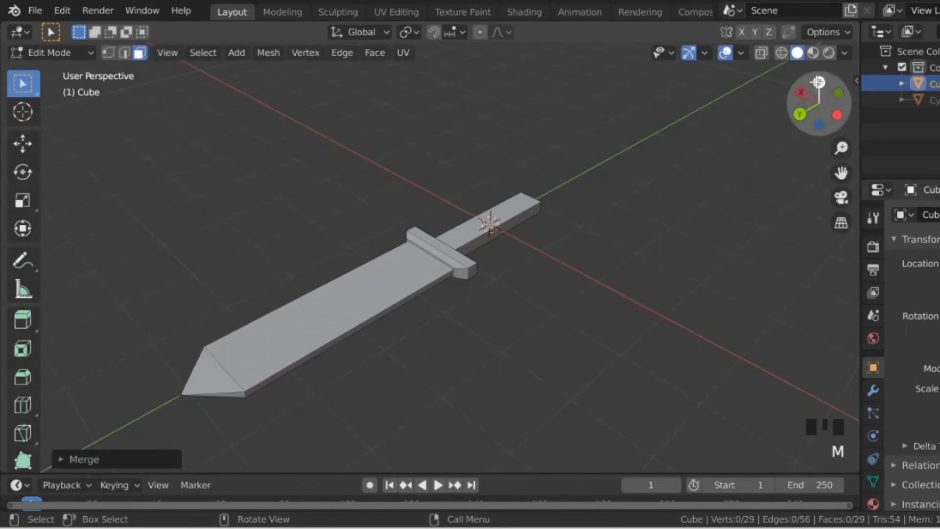
click(817, 81)
scroll(570, 212, down, 4)
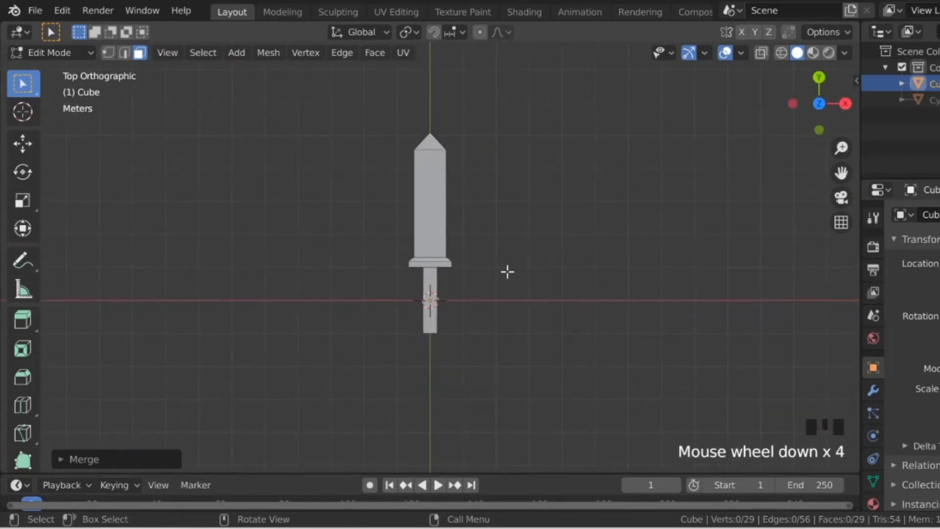
Extrude the handle's end face in place, scale it up to about 1.13, and extrude it about 0.1 m as a pommel.
drag(819, 104, 832, 90)
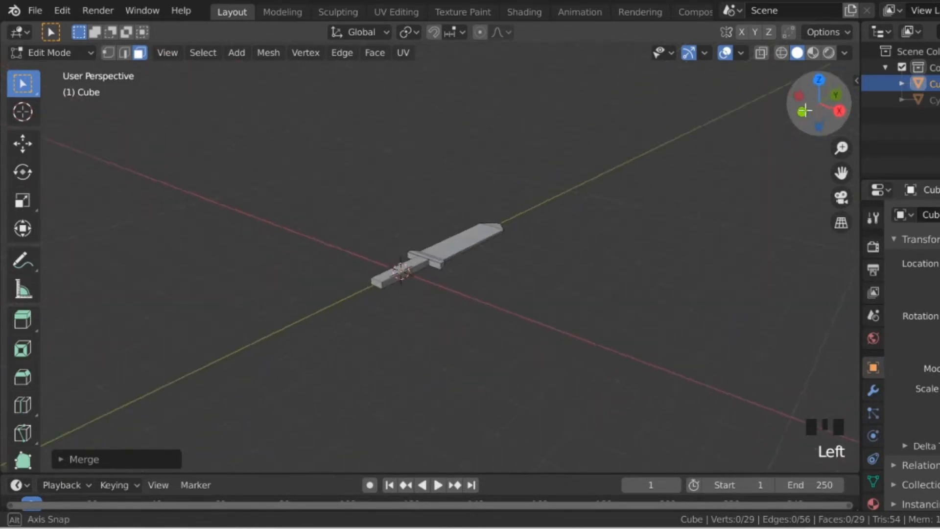
scroll(387, 309, up, 4)
click(292, 317)
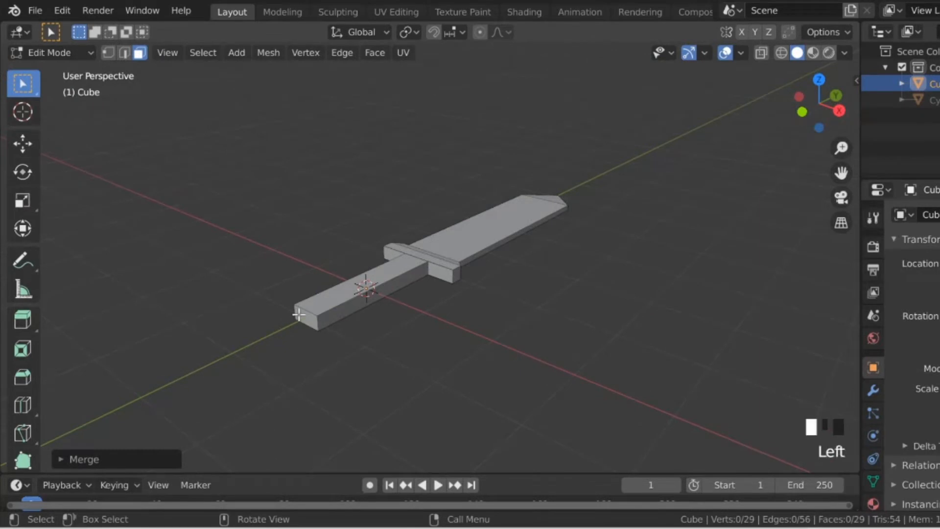
key(e)
key(s)
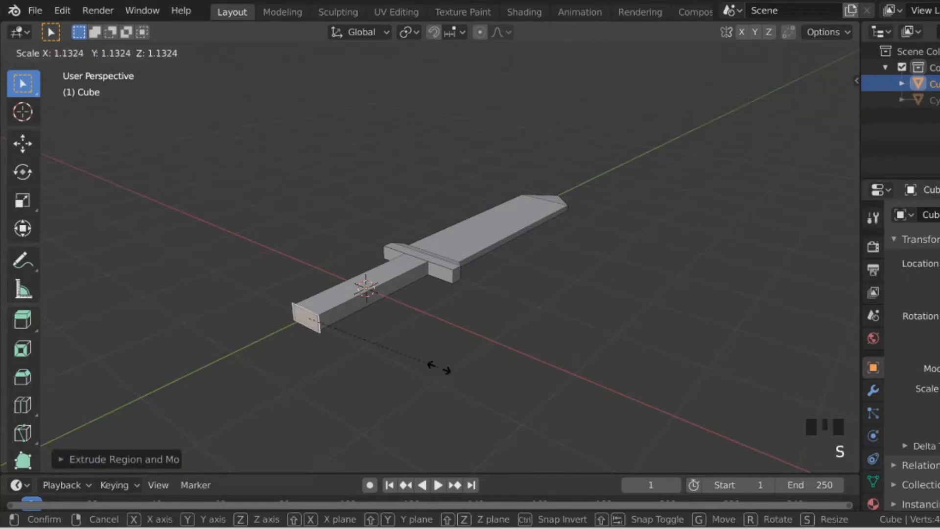
click(445, 370)
key(e)
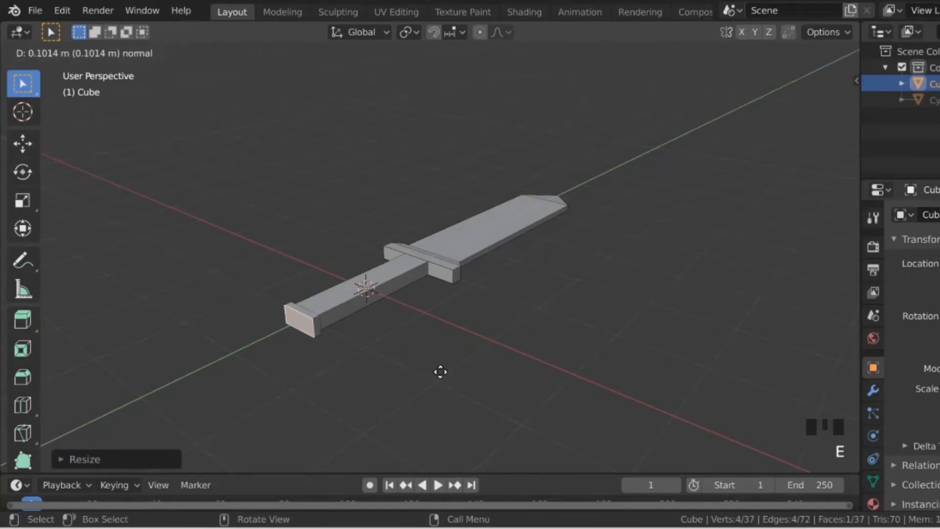
click(441, 372)
Select the two side end faces of the crossguard and scale them apart along X to about 1.9 times.
drag(813, 103, 781, 118)
scroll(397, 280, up, 2)
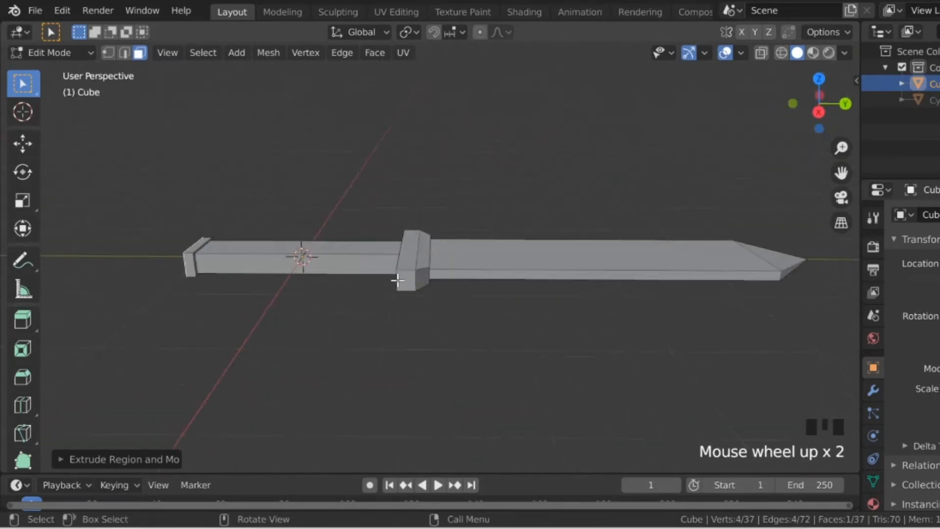
click(400, 279)
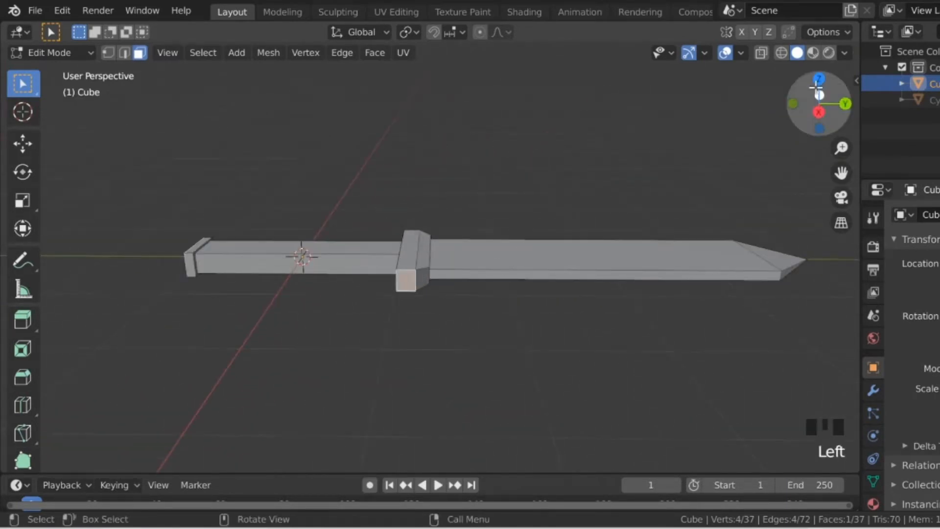
drag(819, 104, 468, 203)
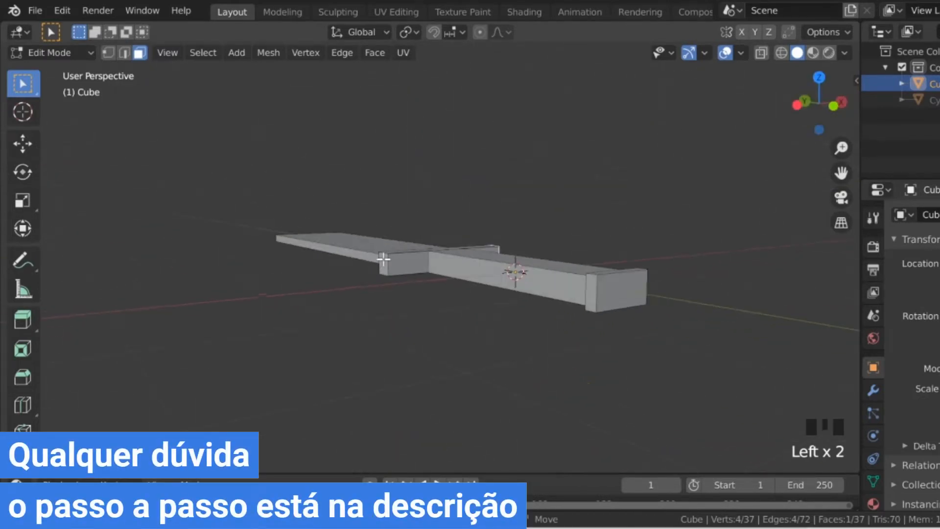
click(819, 77)
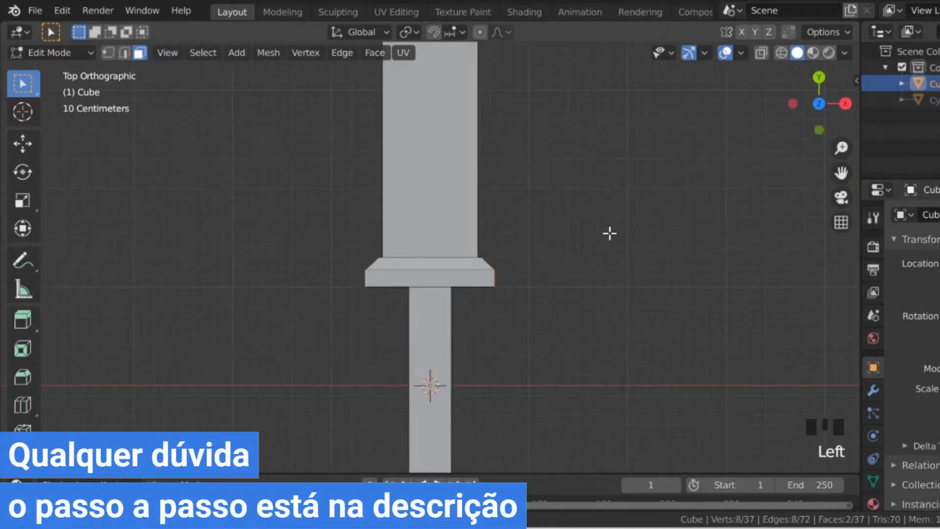
key(s)
key(x)
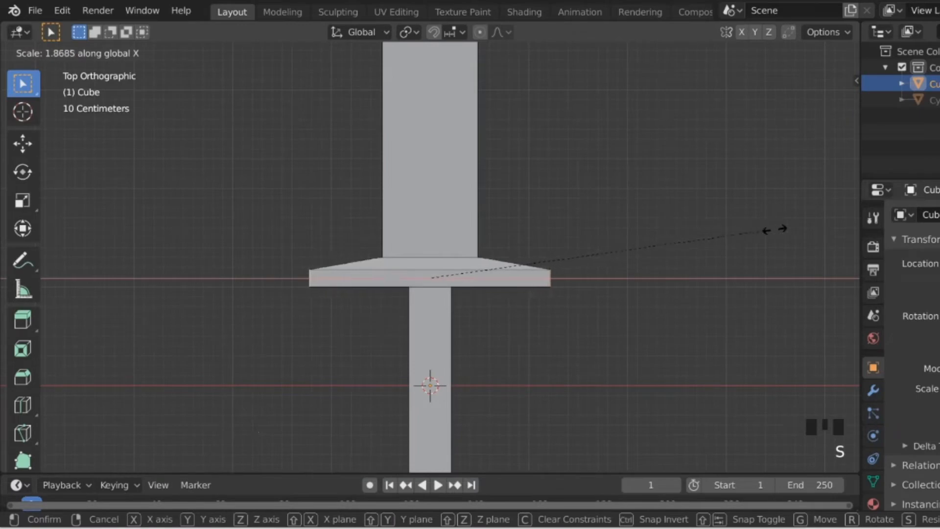
click(759, 229)
Scale the crossguard's two side end faces slightly down along Z.
drag(817, 109, 735, 24)
key(s)
key(z)
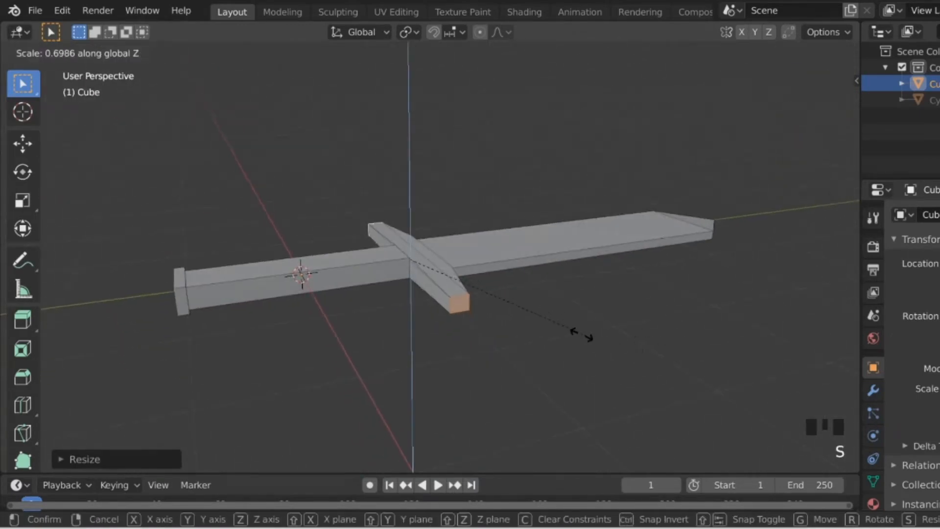
click(664, 331)
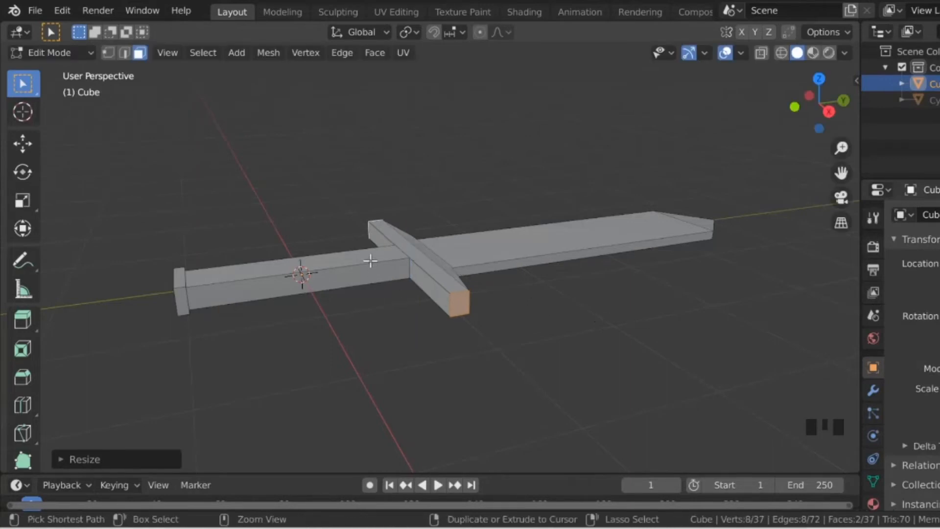
Add a centered loop cut lengthwise around the whole sword and scale it along Z to about 1.4 for a raised ridge.
key(ctrl+r)
click(410, 237)
right_click(411, 238)
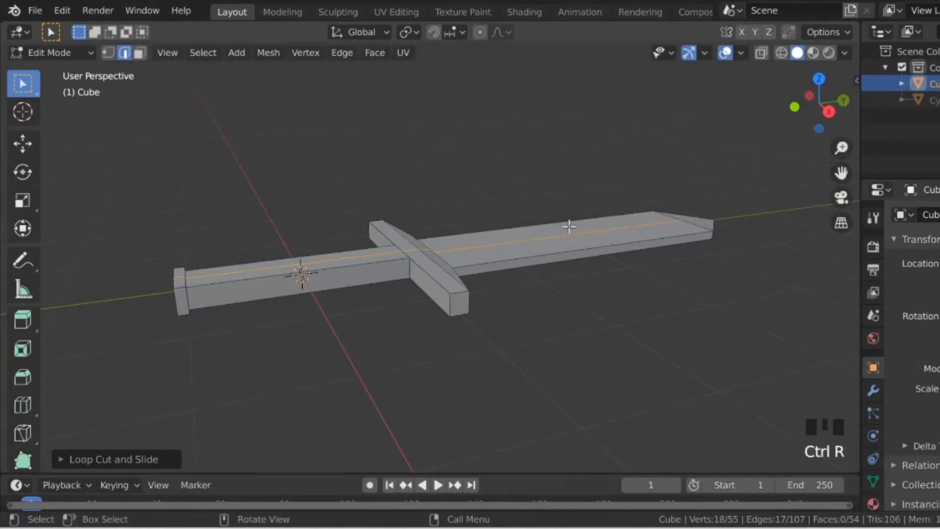
drag(824, 99, 755, 169)
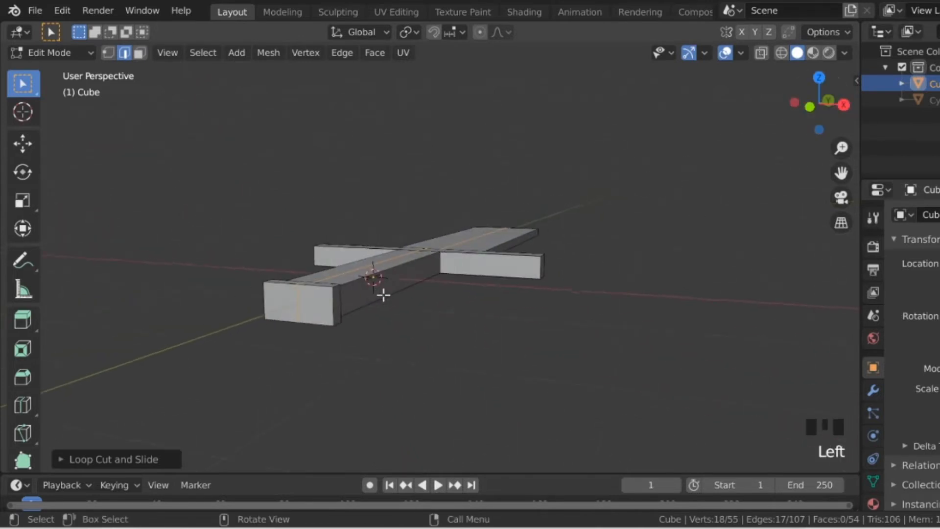
key(s)
key(z)
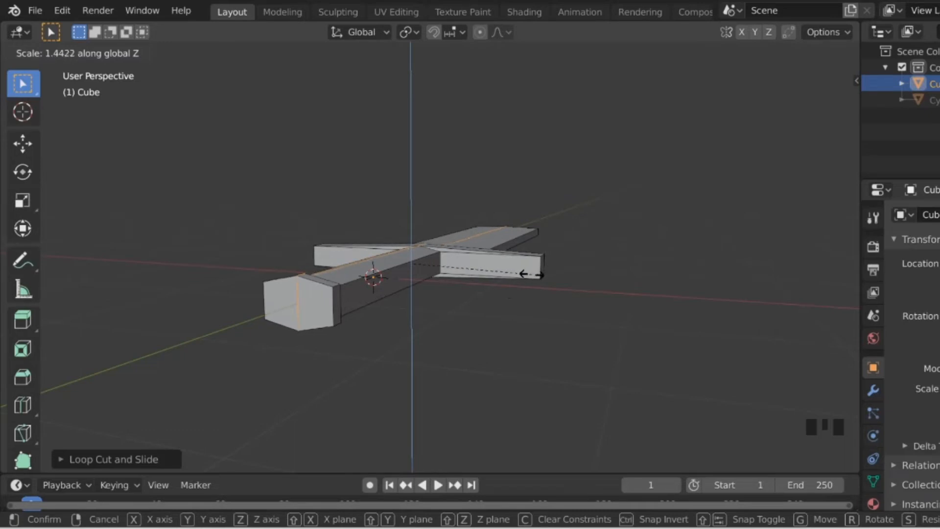
click(526, 270)
Return to Object Mode and hide the finished cube-based sword in the viewport.
drag(827, 100, 704, 164)
key(Tab)
scroll(788, 132, down, 3)
click(815, 95)
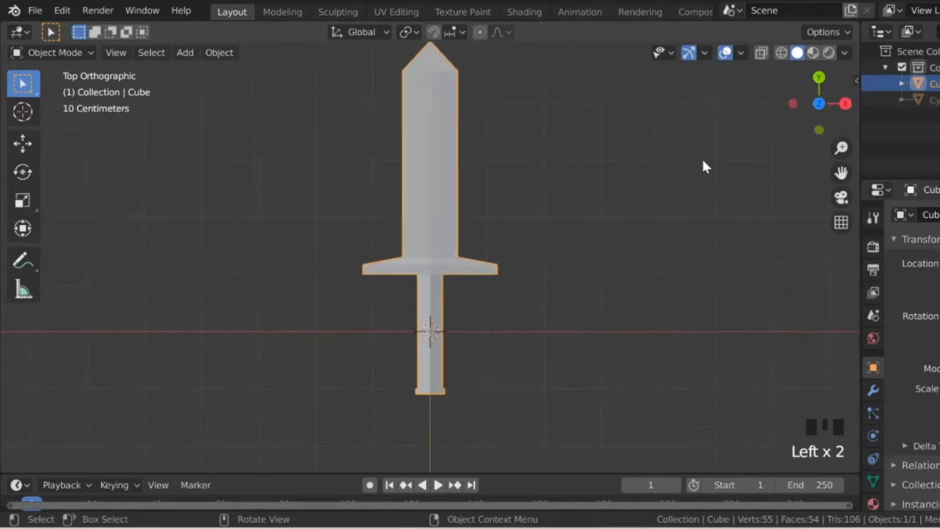
scroll(382, 234, down, 3)
scroll(387, 236, up, 1)
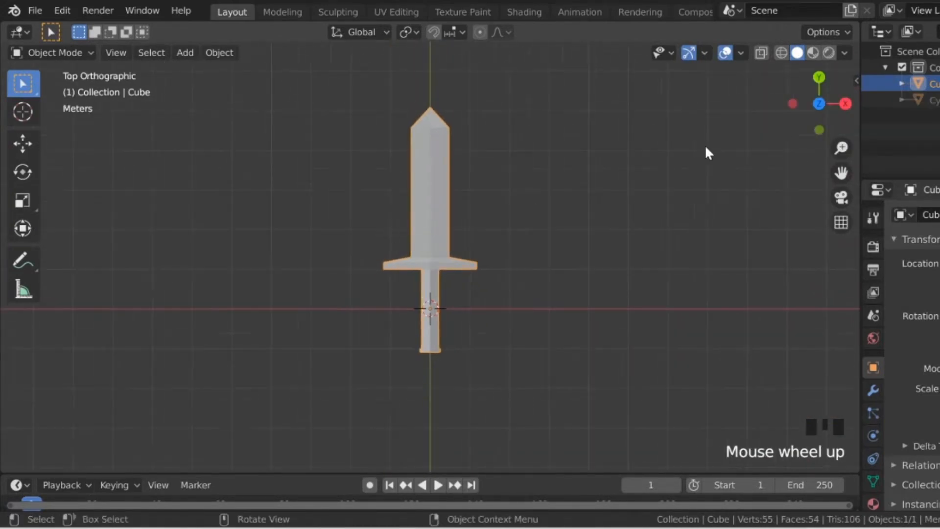
click(937, 84)
click(521, 210)
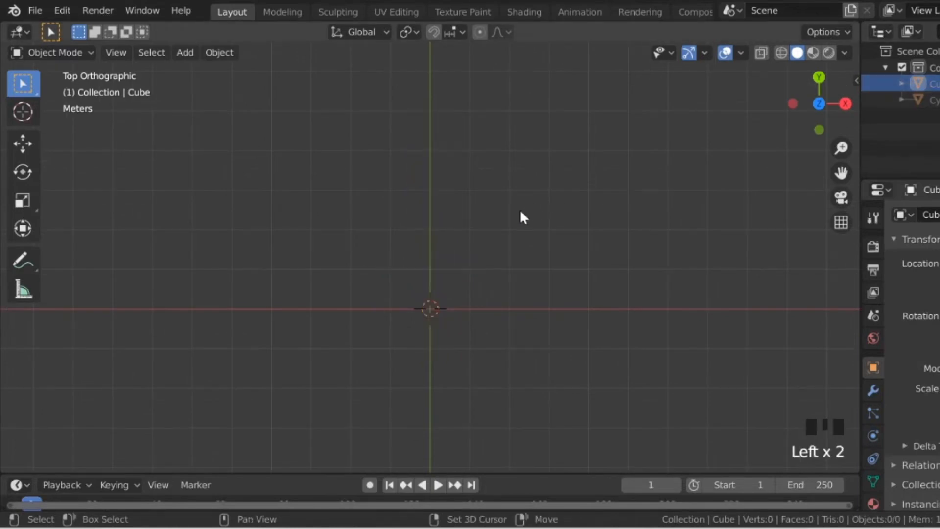
Add a six-sided cylinder at the origin and rotate it 90 degrees around the X axis.
key(shift+a)
mouse_move(570, 197)
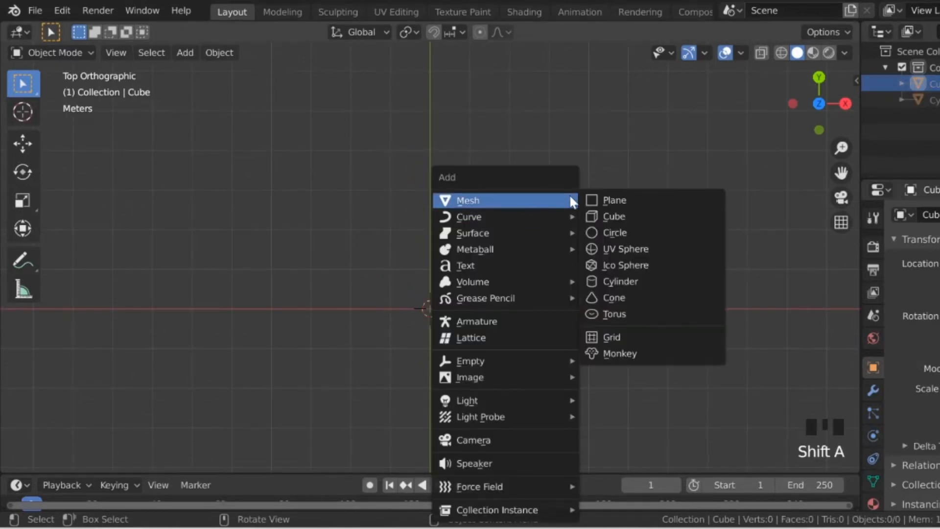
click(600, 282)
key(r)
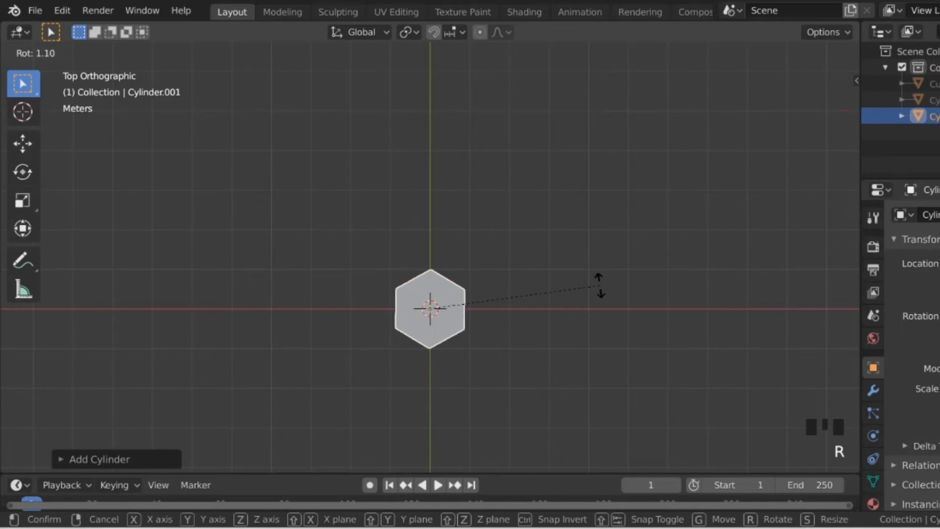
key(x)
key(9)
key(0)
key(Return)
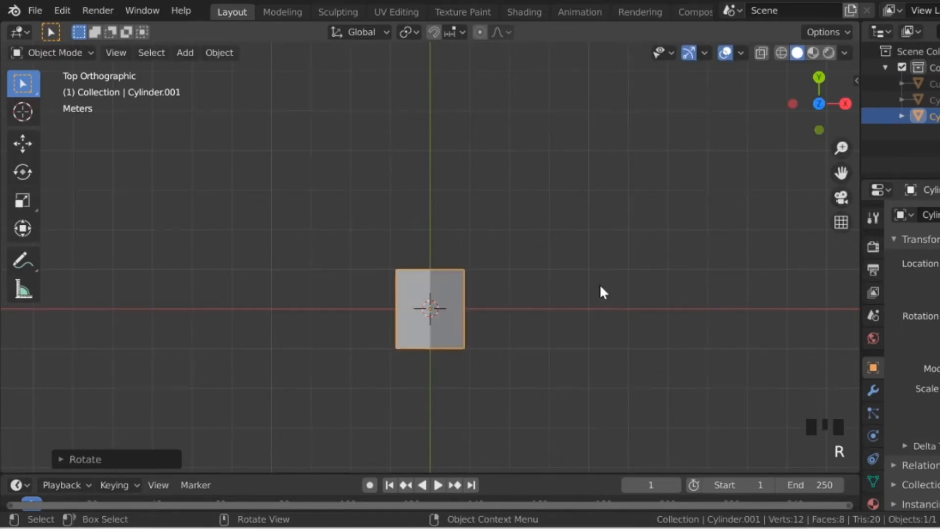
Scale the cylinder down on X and Z only, keeping its Y length, into a thin handle rod.
key(s)
key(shift+y)
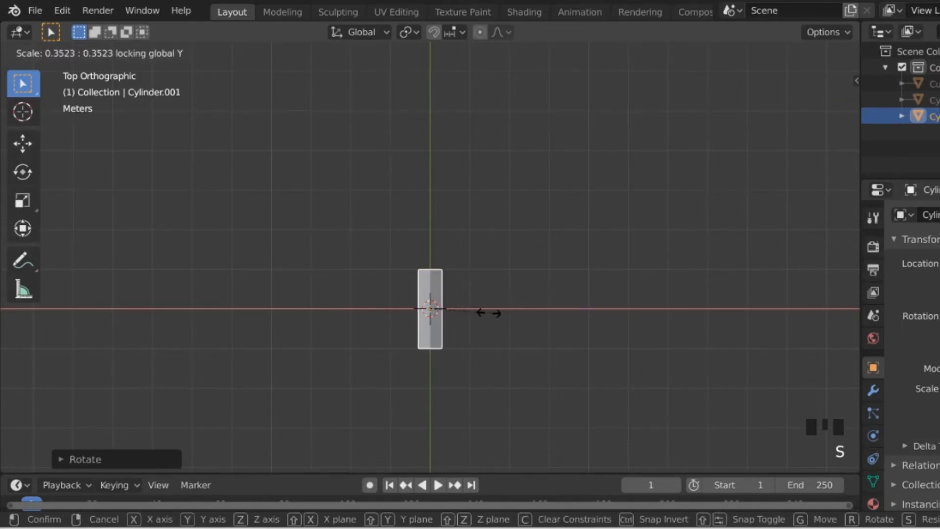
click(453, 310)
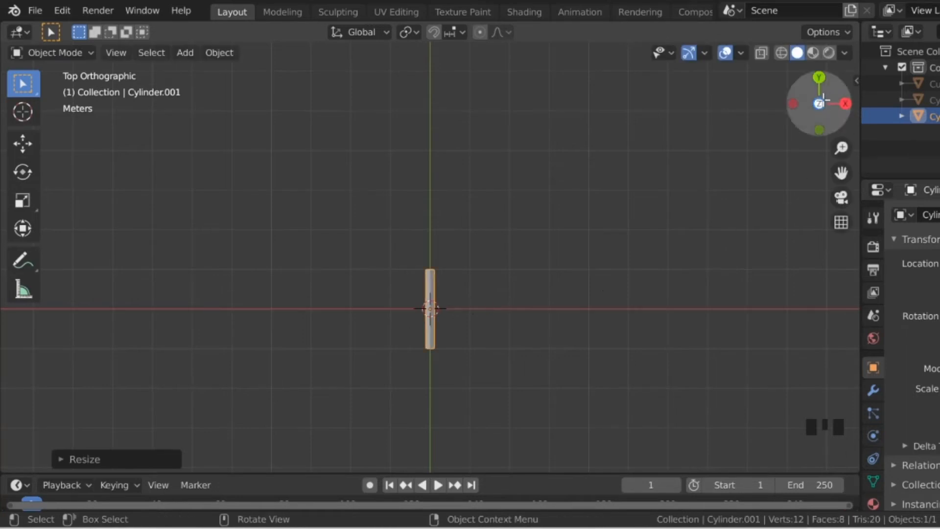
In Edit Mode, widen the handle mesh slightly along X and flatten it along Z to about 0.52.
drag(818, 94, 832, 115)
scroll(553, 277, up, 5)
key(Tab)
scroll(448, 254, up, 3)
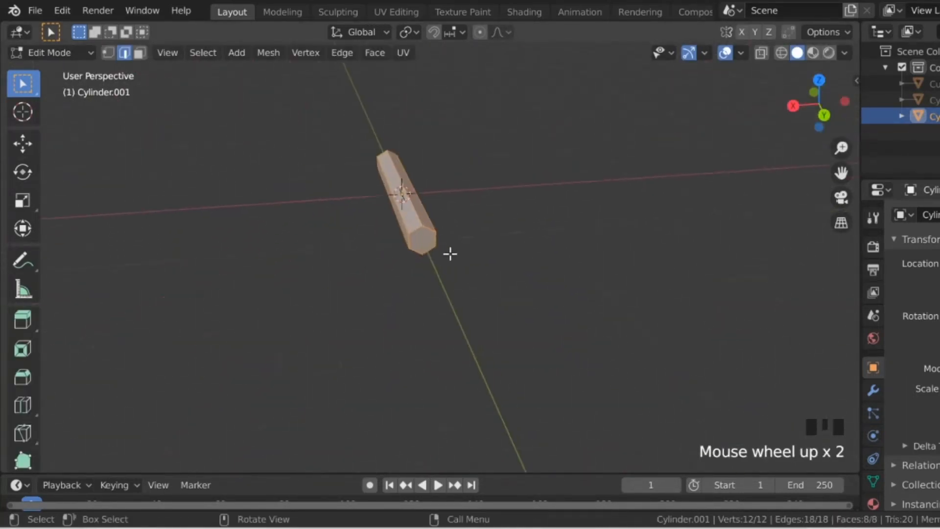
key(s)
key(x)
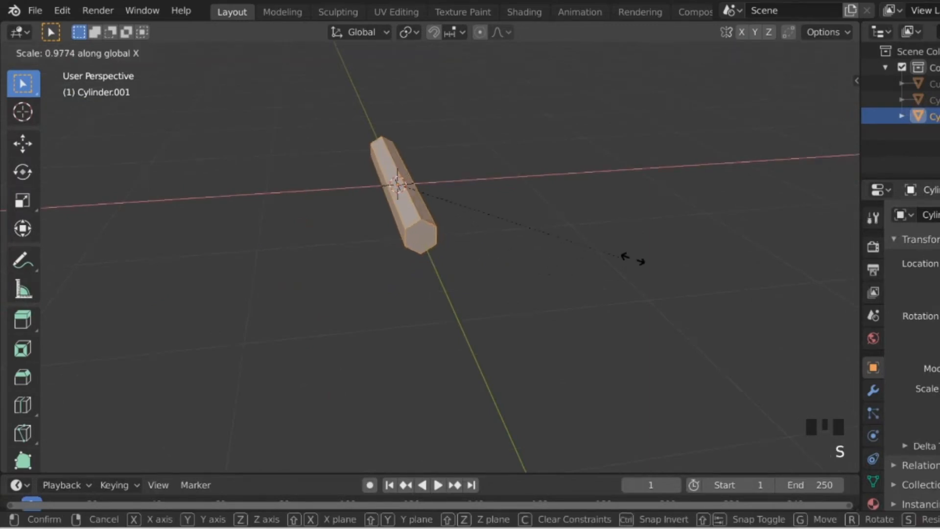
click(649, 258)
key(s)
key(z)
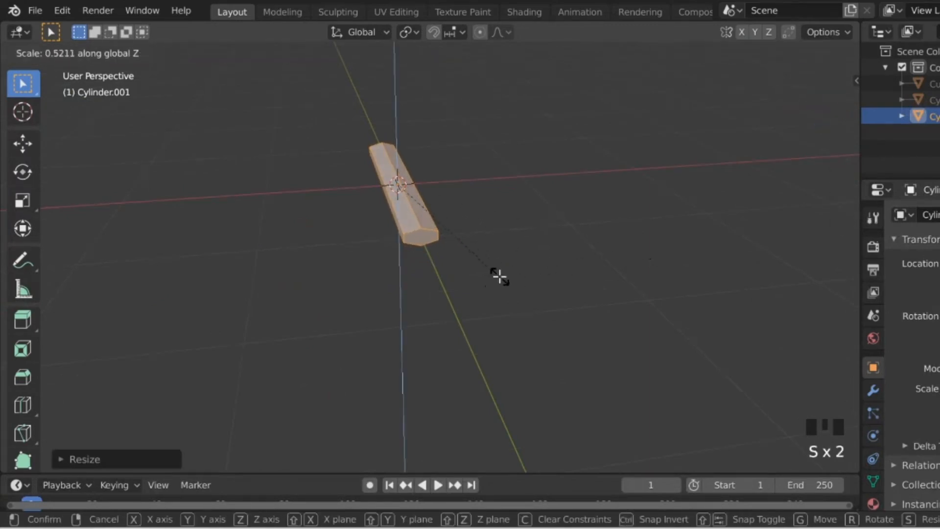
click(499, 276)
Extrude the handle's front end face in place, widen it along X to about 2.4 times, and extrude it into a thin crossguard.
key(3)
click(440, 236)
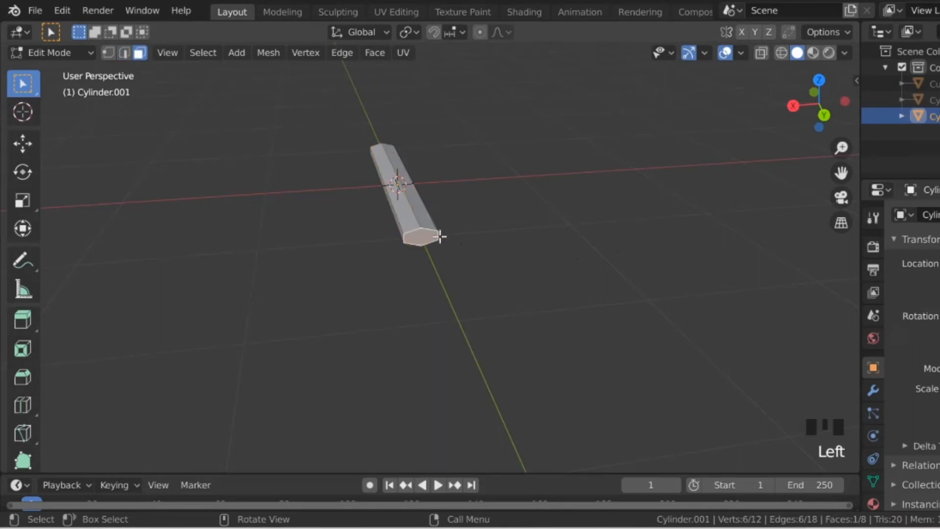
key(e)
click(571, 286)
key(s)
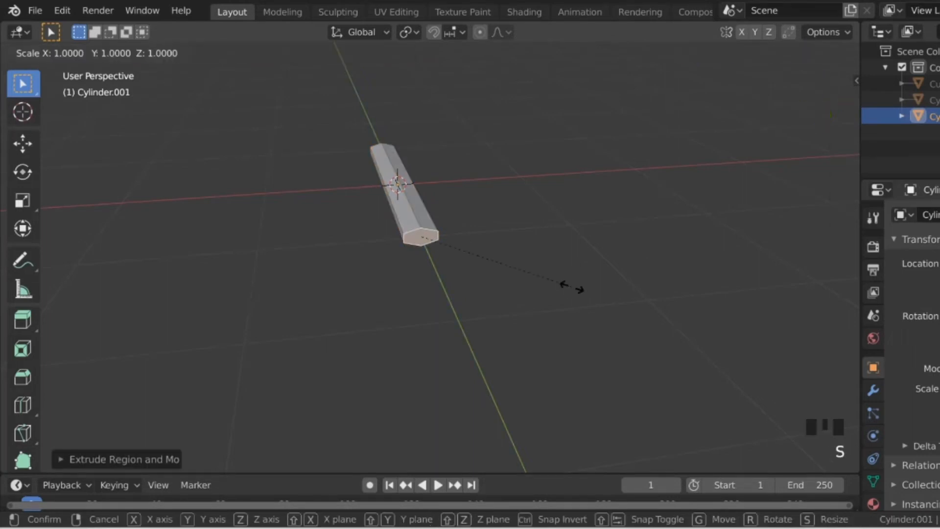
key(x)
click(810, 282)
key(e)
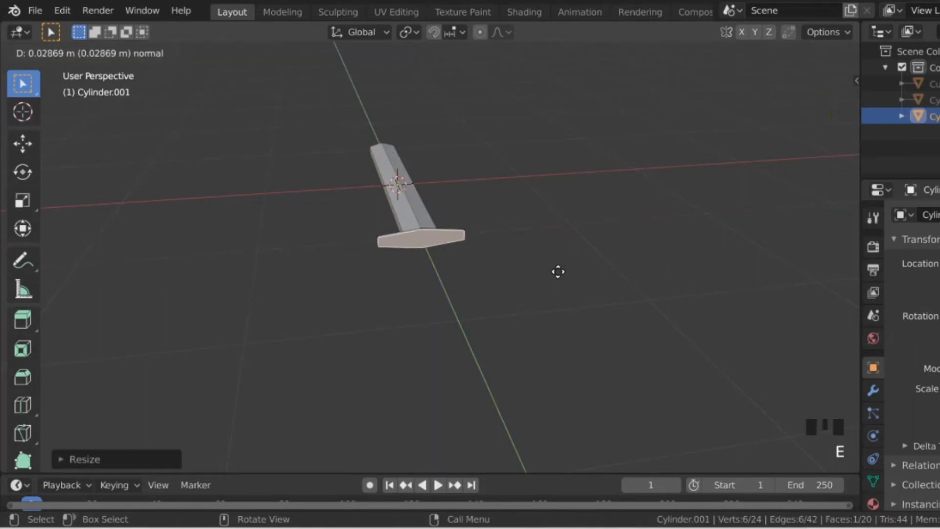
click(559, 272)
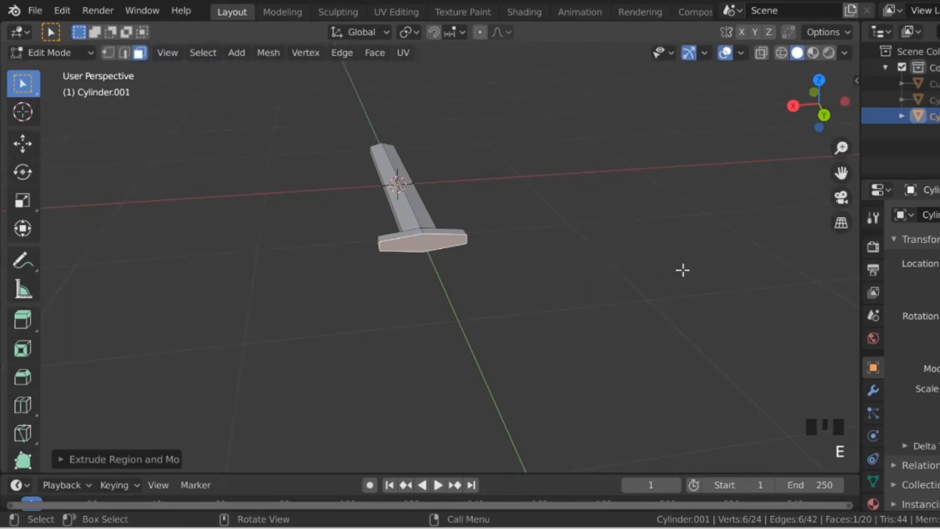
key(i)
click(661, 270)
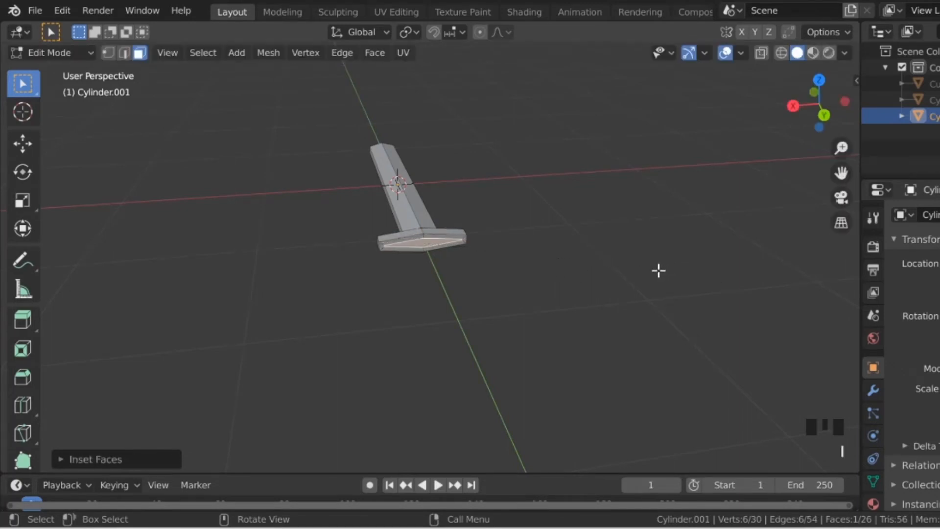
key(s)
key(x)
right_click(539, 275)
key(ctrl+z)
Inset the crossguard's front face slightly and extrude the inset face forward along Y into a long blade.
key(i)
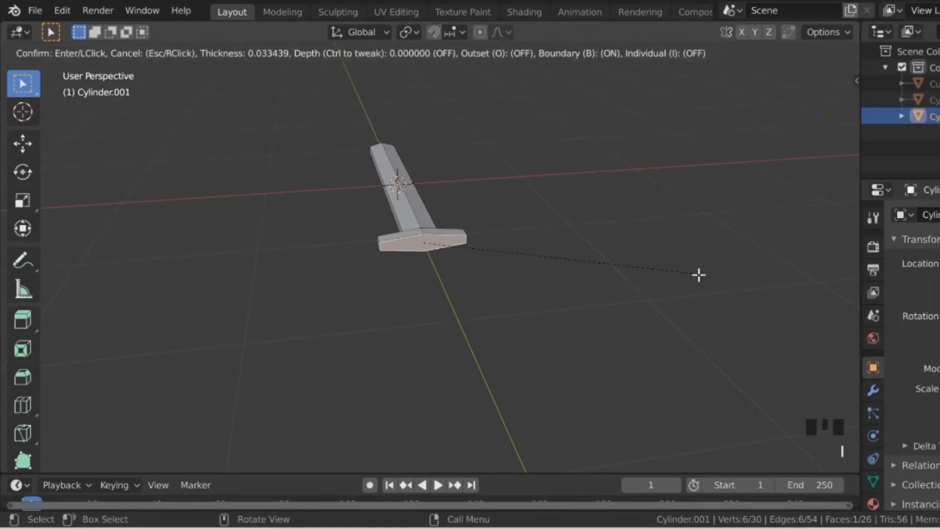
click(691, 276)
drag(815, 114, 597, 214)
scroll(572, 247, down, 4)
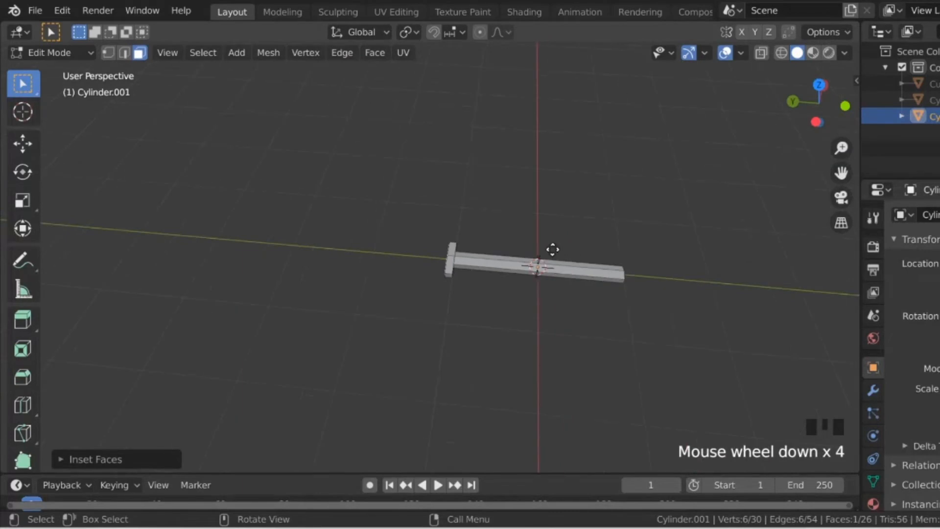
key(e)
click(357, 225)
Extrude the blade's end face a short distance further and merge its vertices at center into a pointed tip.
key(e)
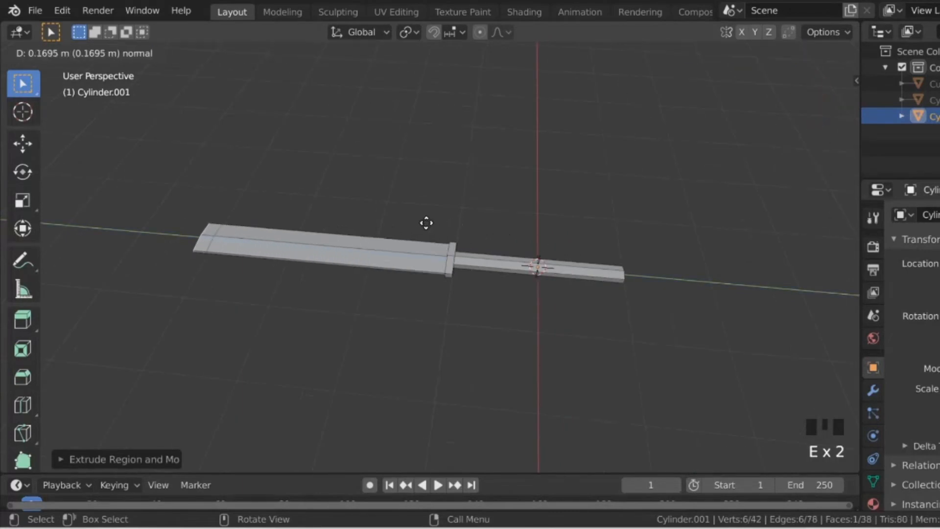
key(s)
click(228, 209)
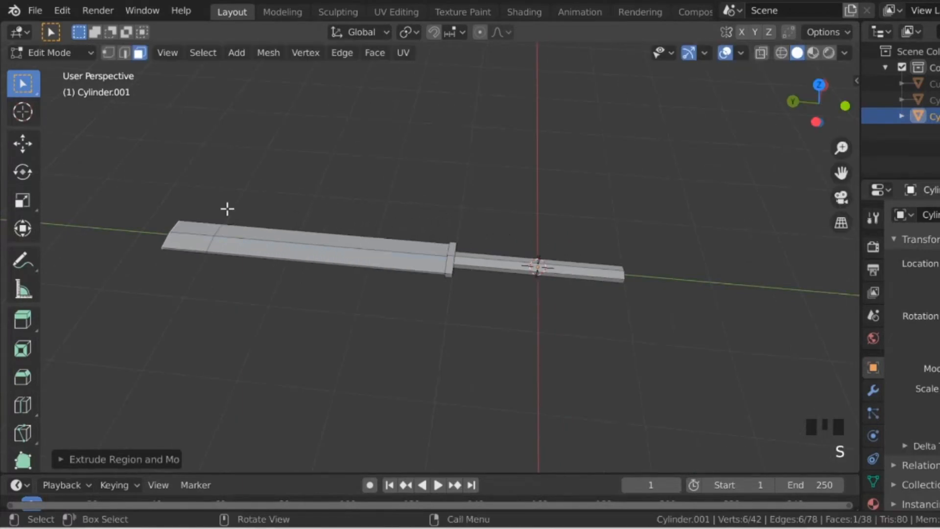
key(m)
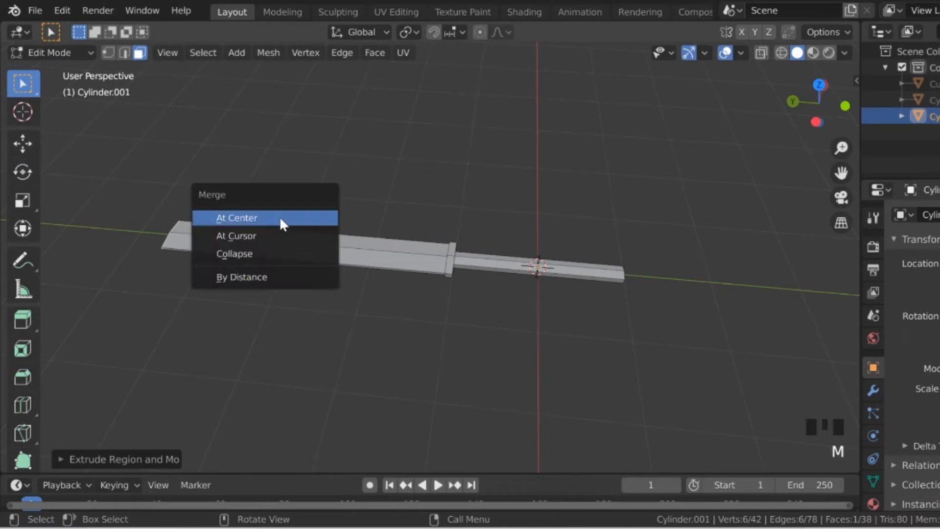
click(245, 219)
Select both narrow end faces of the crossguard in face select mode.
drag(804, 118, 754, 166)
scroll(425, 340, up, 4)
scroll(425, 338, up, 2)
key(3)
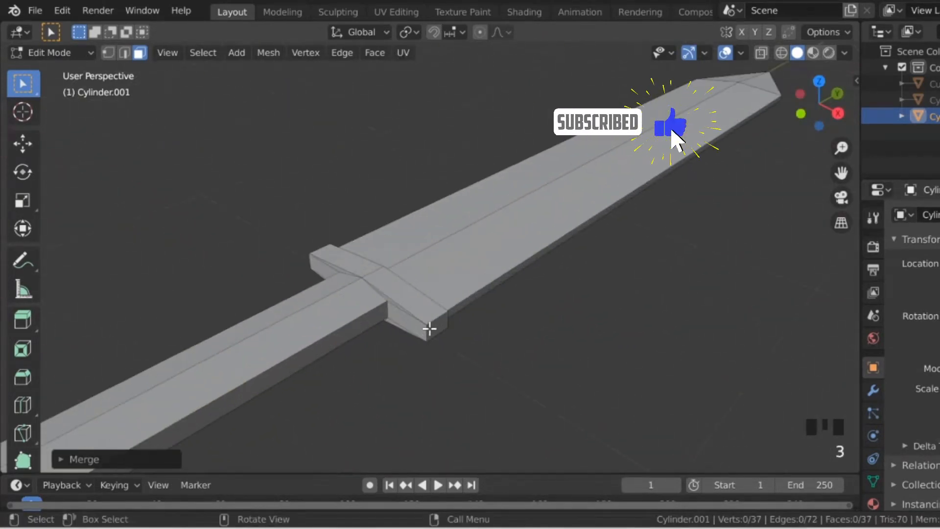
click(437, 327)
drag(819, 103, 440, 351)
shift+click(409, 335)
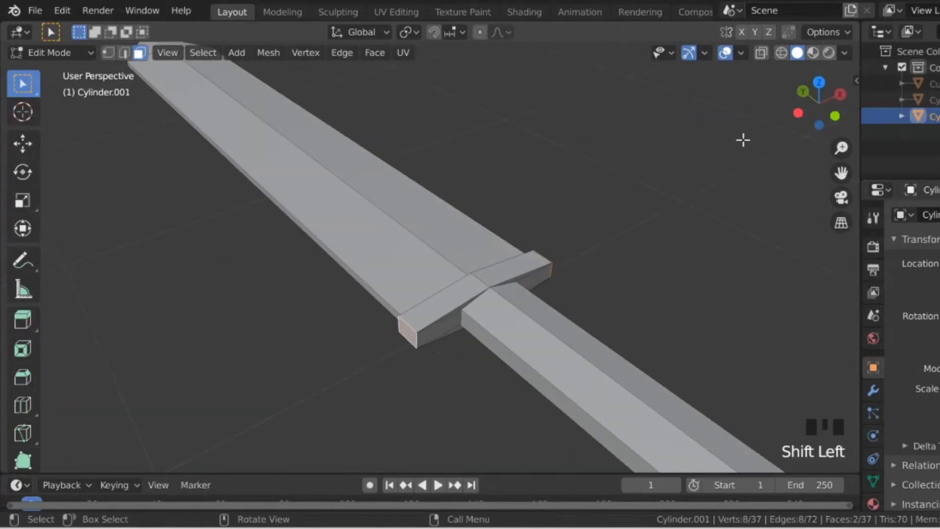
click(819, 82)
scroll(607, 298, down, 3)
scroll(607, 298, down, 2)
key(s)
key(x)
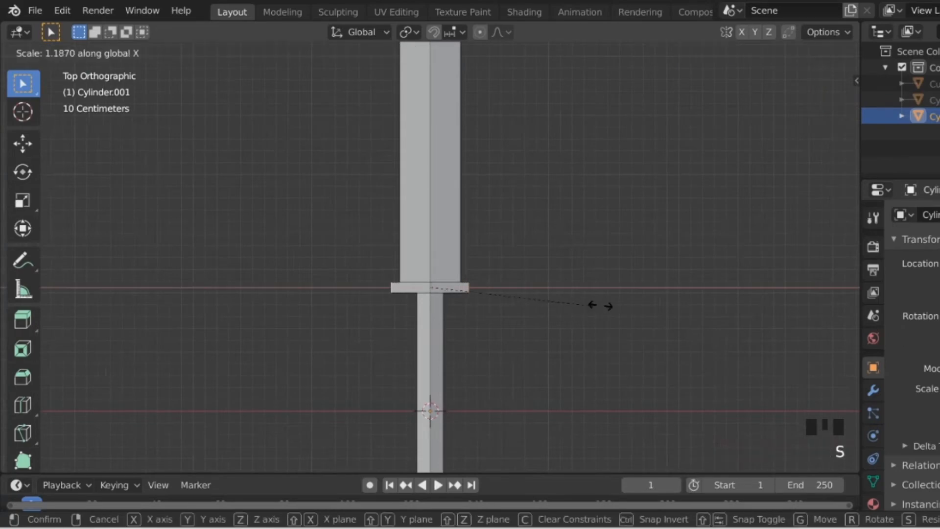
key(Escape)
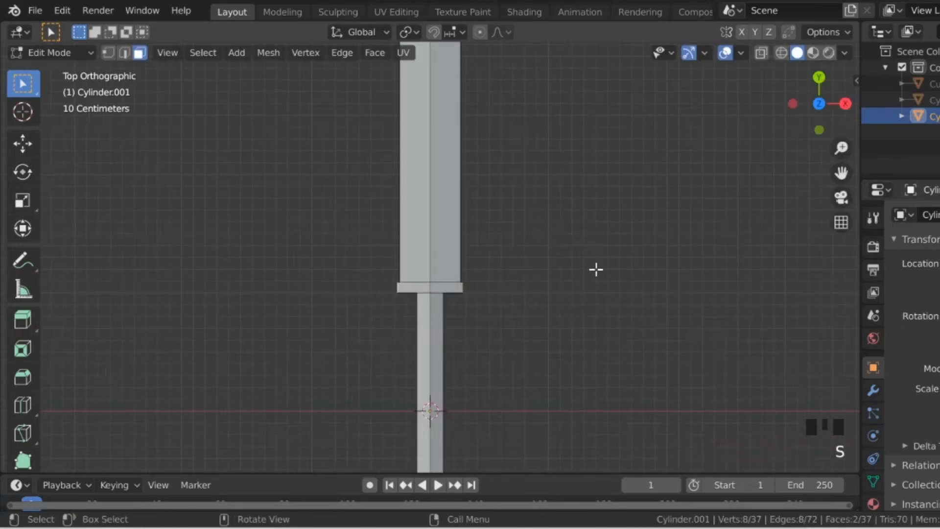
Scale the crossguard's end faces apart along X to about 3.4 times.
key(s)
key(x)
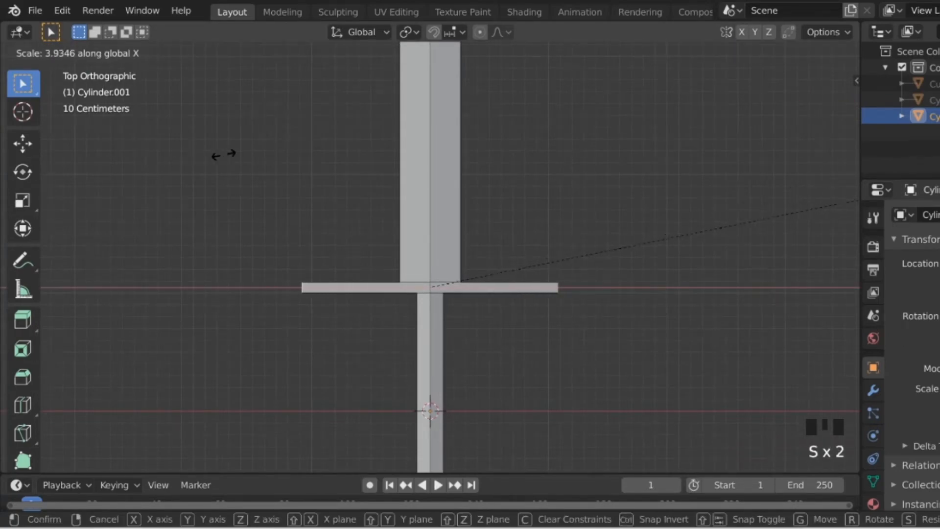
click(132, 165)
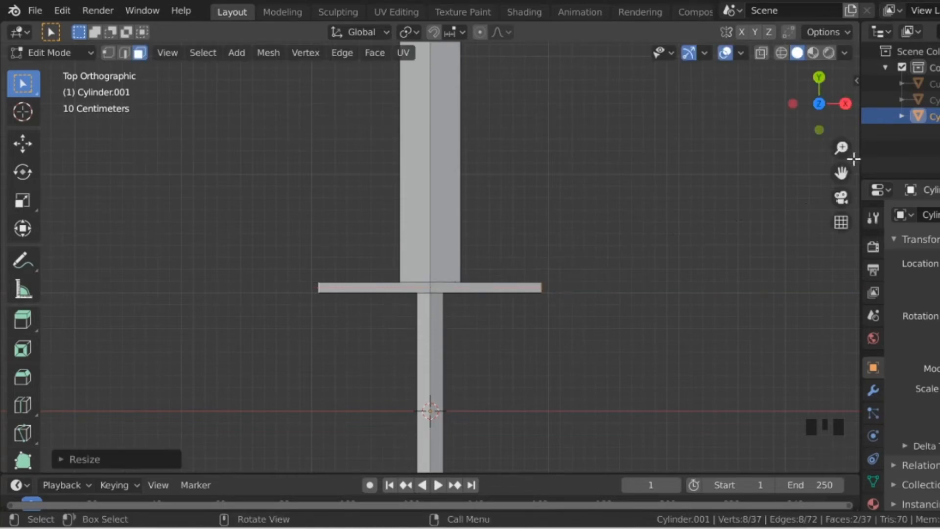
Taper the crossguard by scaling its end faces to about 0.49 along Z and smaller along Y.
drag(823, 105, 615, 342)
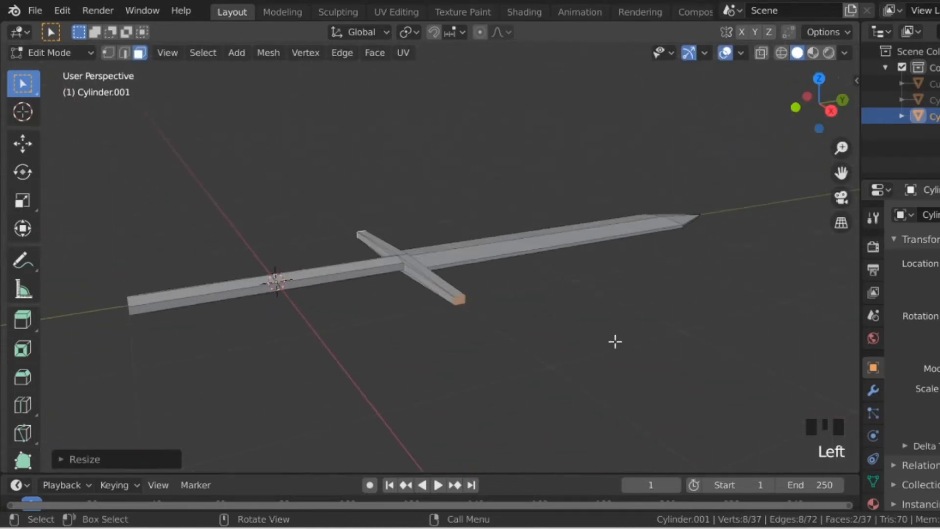
scroll(615, 341, up, 3)
key(s)
key(z)
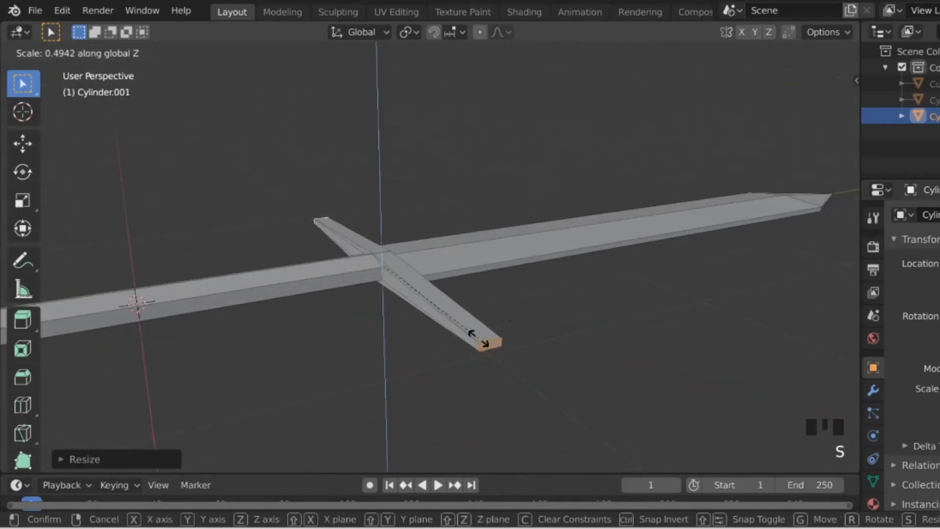
click(474, 337)
key(s)
key(y)
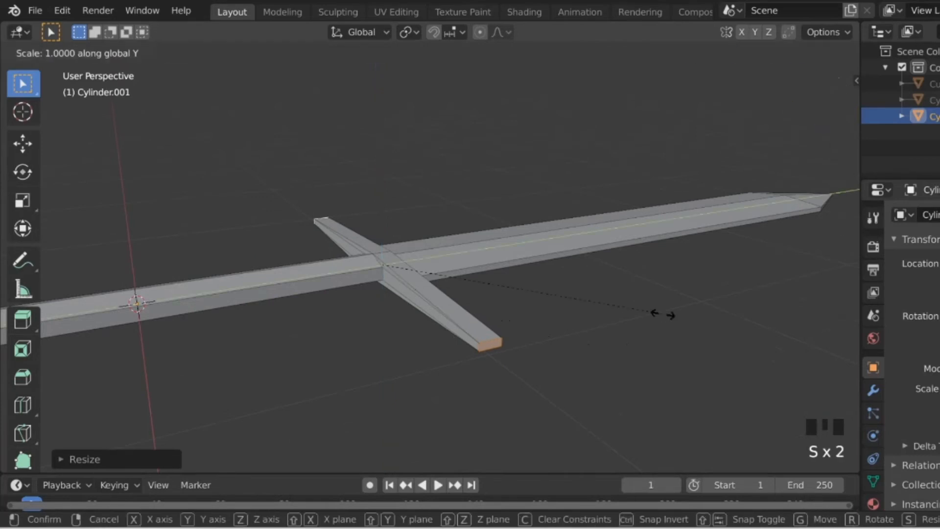
click(543, 323)
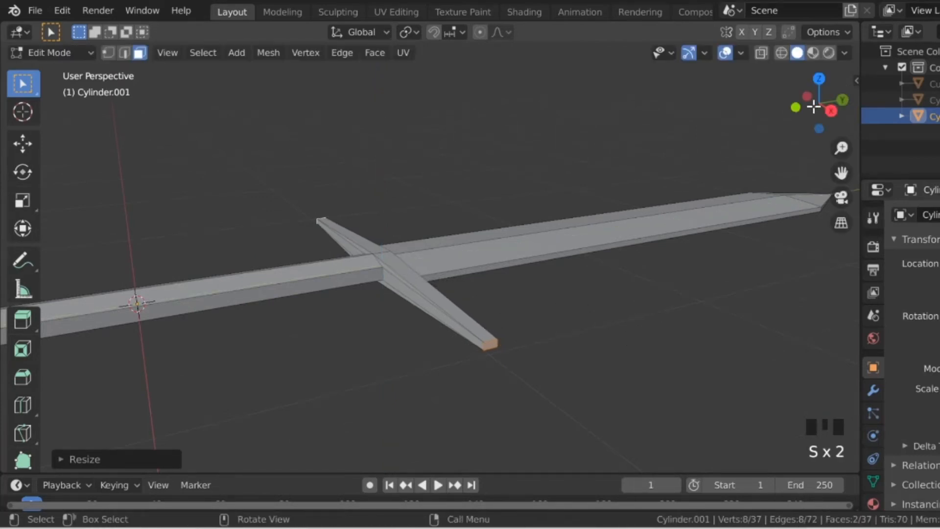
Extrude the handle's rear end face in place, widen it along X to about 1.3 times, and extrude it into a thin pommel.
click(818, 78)
scroll(721, 243, down, 10)
scroll(588, 312, up, 7)
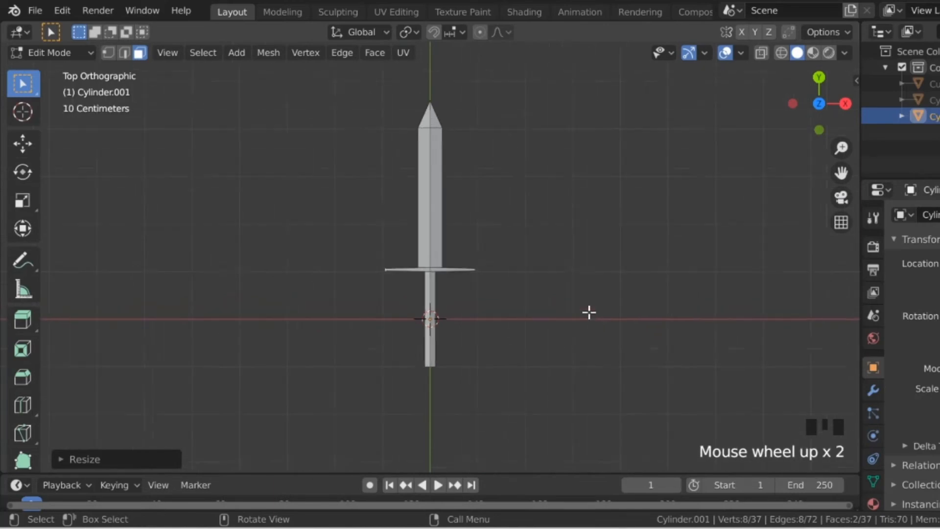
drag(819, 110, 907, 147)
click(628, 286)
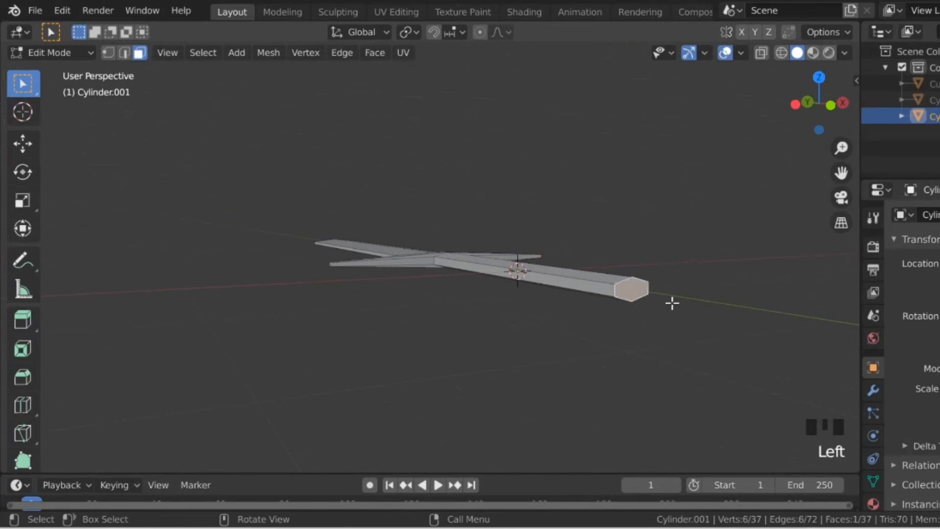
drag(812, 113, 876, 115)
key(e)
key(s)
key(x)
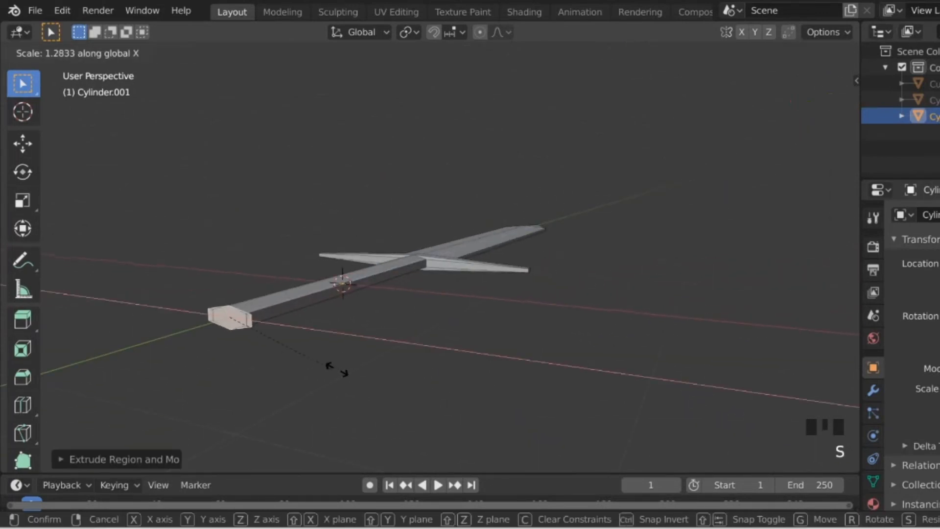
click(350, 369)
key(e)
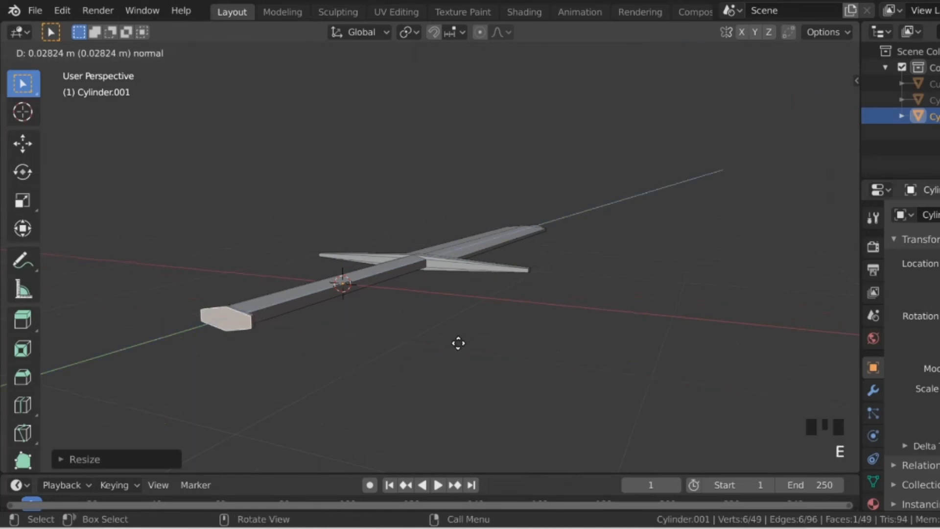
click(574, 267)
Return to Object Mode and unhide the two earlier swords.
scroll(776, 117, down, 2)
click(818, 78)
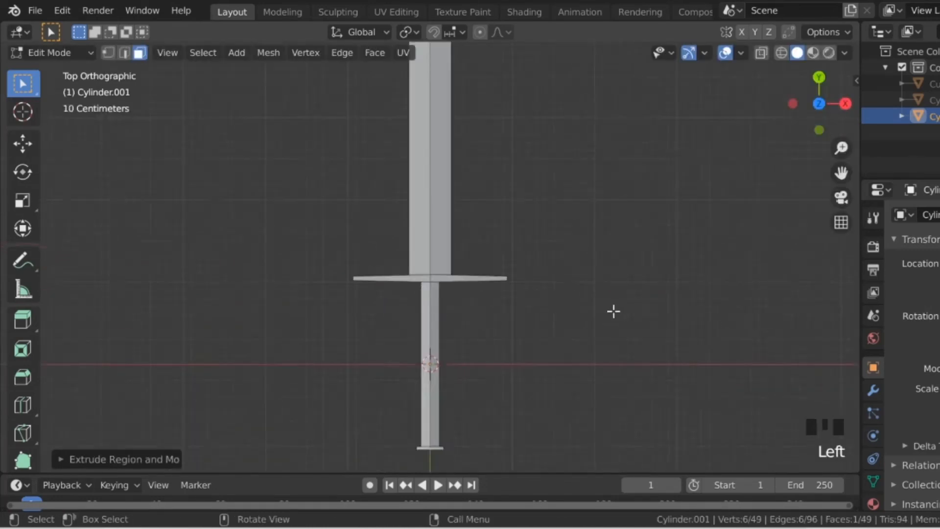
scroll(612, 310, down, 5)
key(Tab)
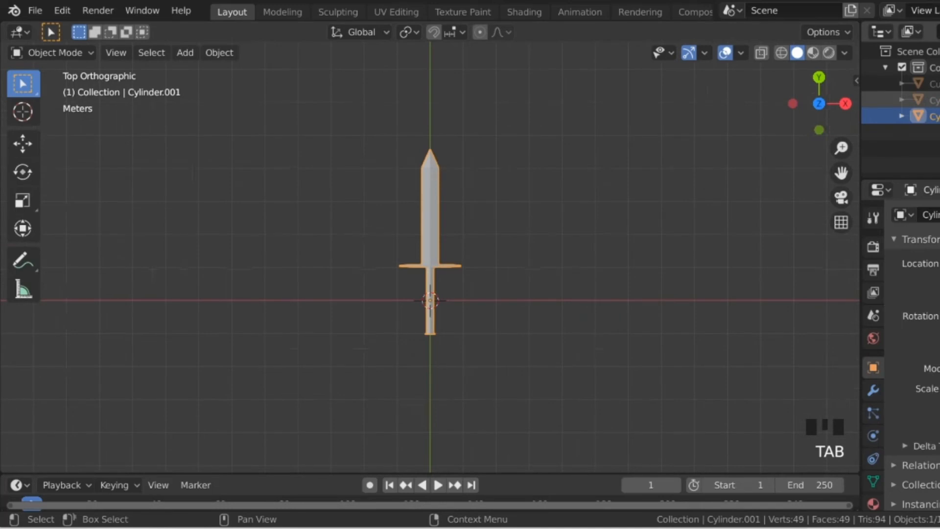
click(938, 100)
click(938, 84)
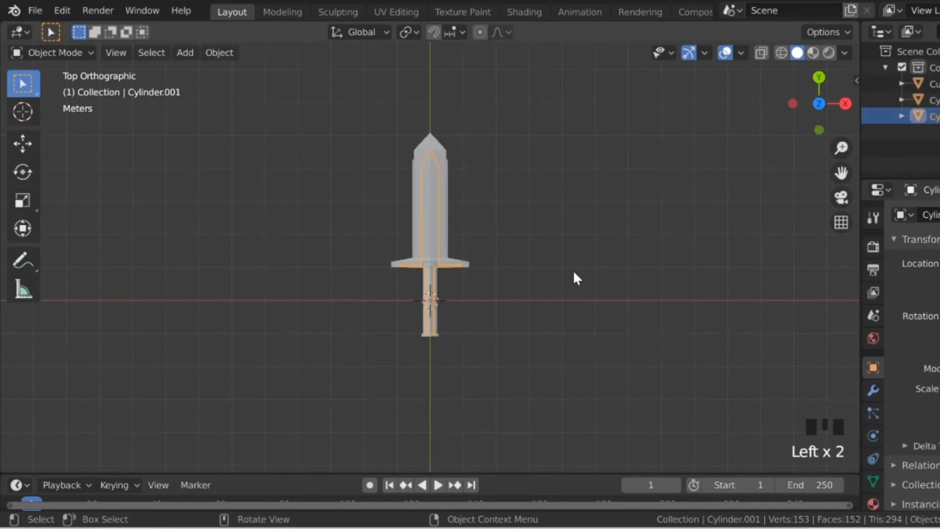
Line the swords up side by side by moving the thin sword toward negative X and the cube sword toward positive X.
key(g)
click(465, 264)
click(462, 264)
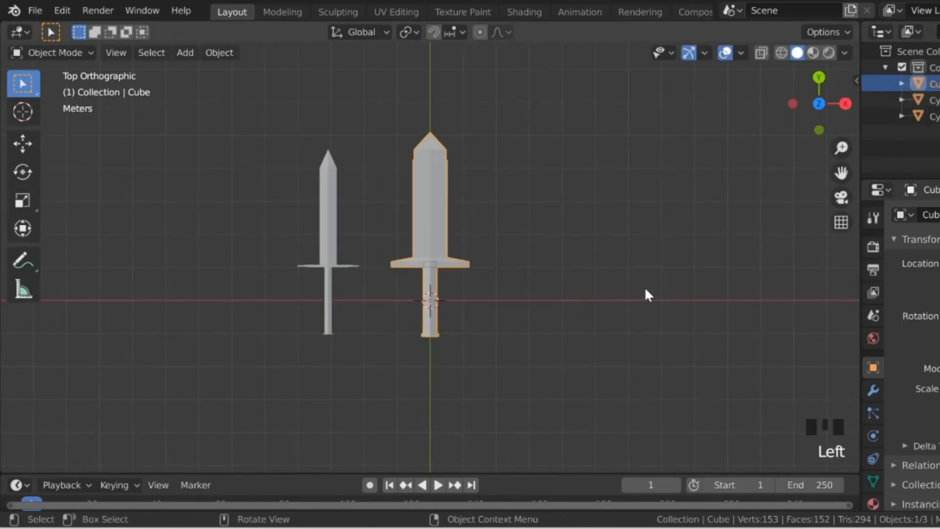
key(g)
key(x)
click(730, 299)
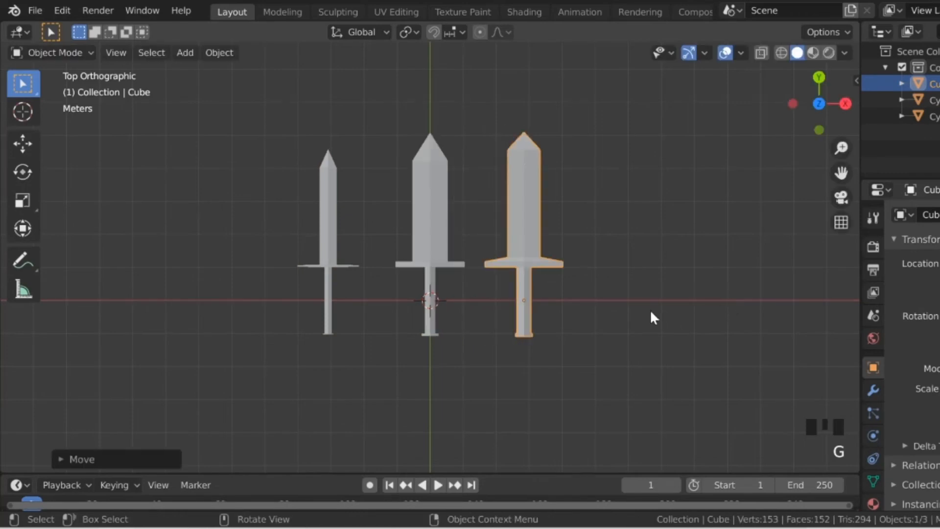
drag(814, 111, 651, 69)
drag(759, 107, 742, 147)
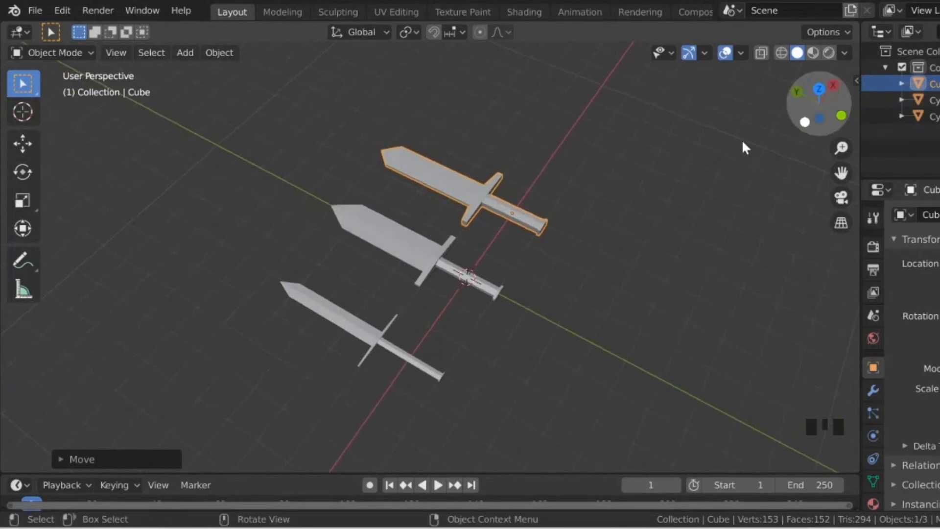